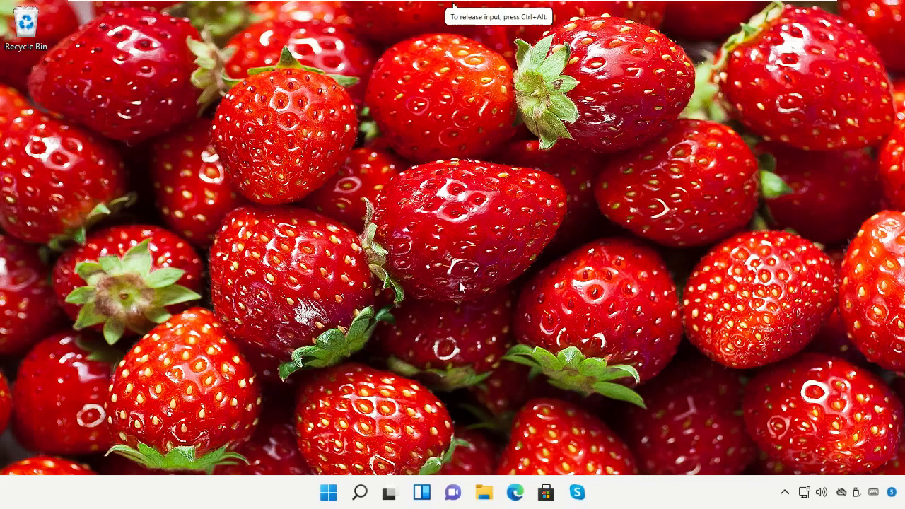
Search Windows for "services" and open the Services app.
left_click(362, 495)
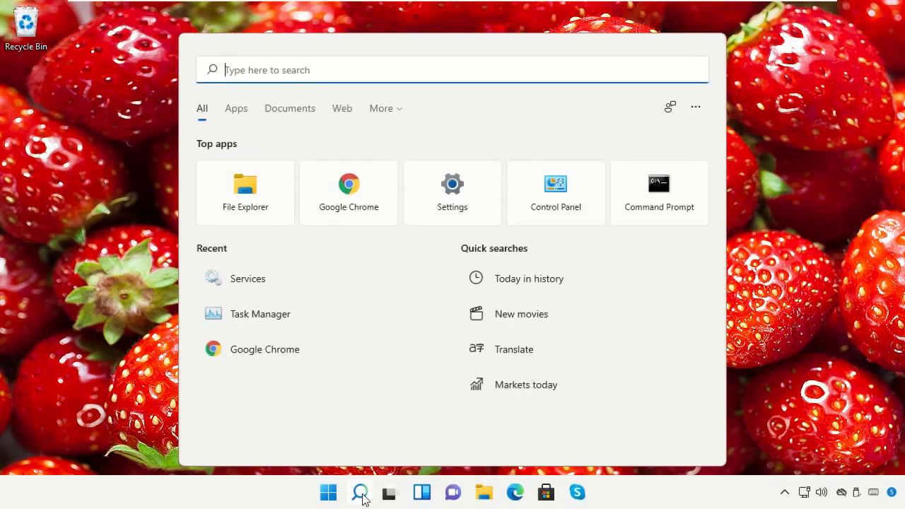
type("services")
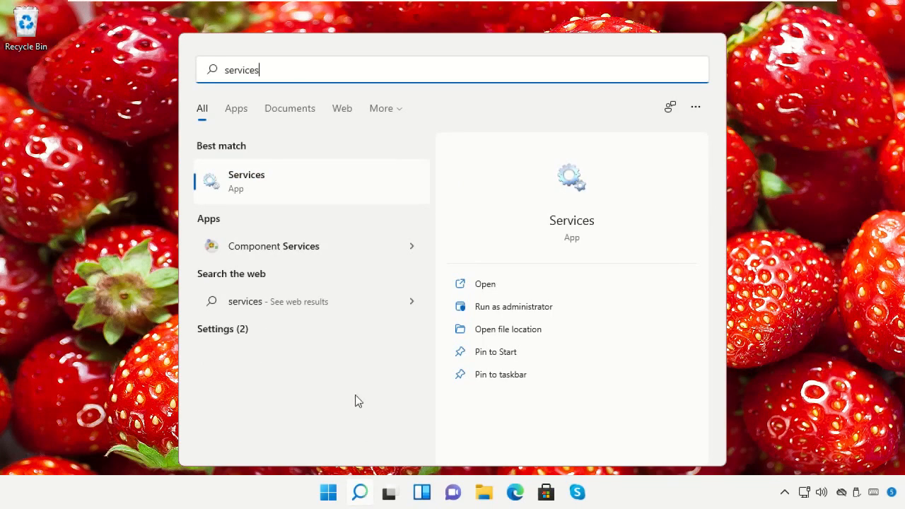
left_click(277, 191)
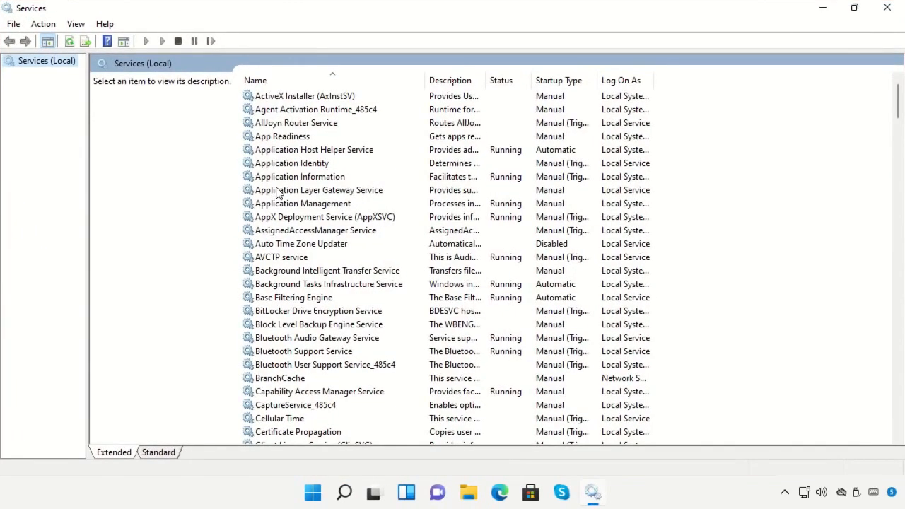
Restore the Services window to a smaller size and open the properties of the Performance Logs & Alerts service.
key("p")
scroll(283, 223, "down", 4)
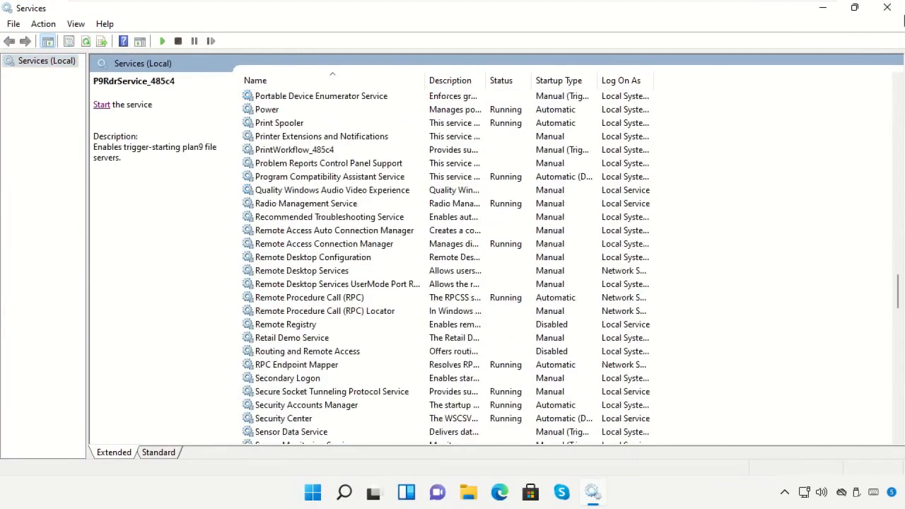
left_click(854, 7)
scroll(425, 233, "down", 7)
left_click(459, 235)
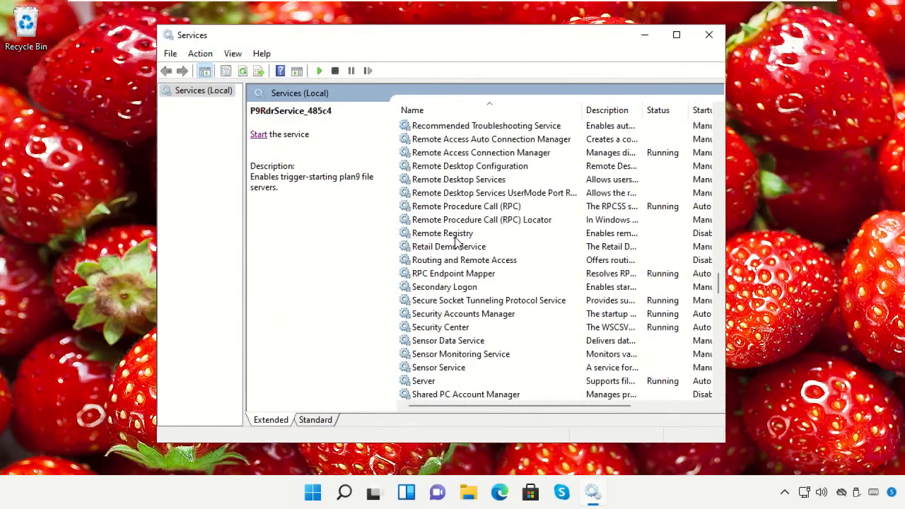
scroll(456, 242, "up", 6)
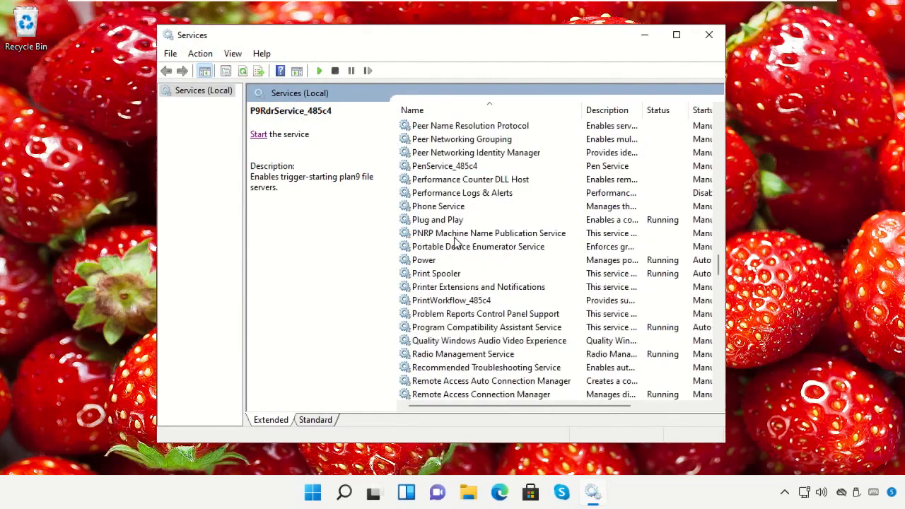
scroll(456, 241, "up", 2)
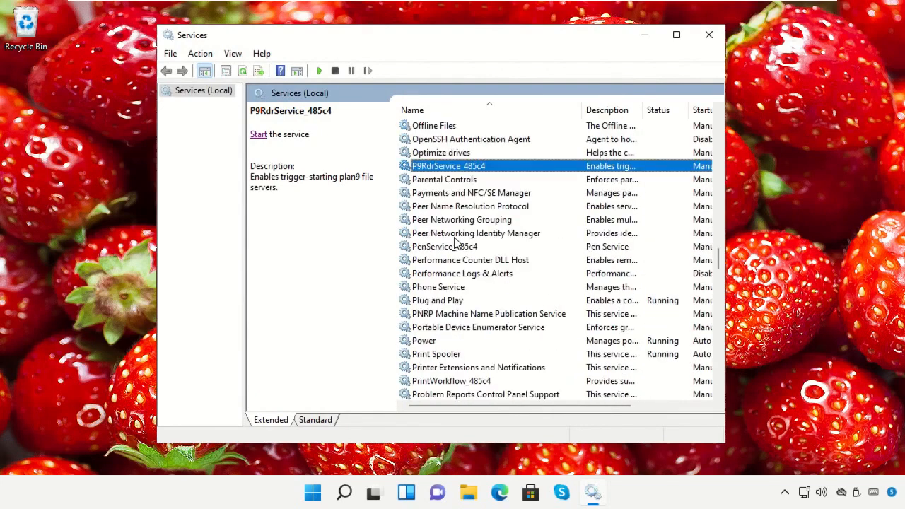
left_click(458, 275)
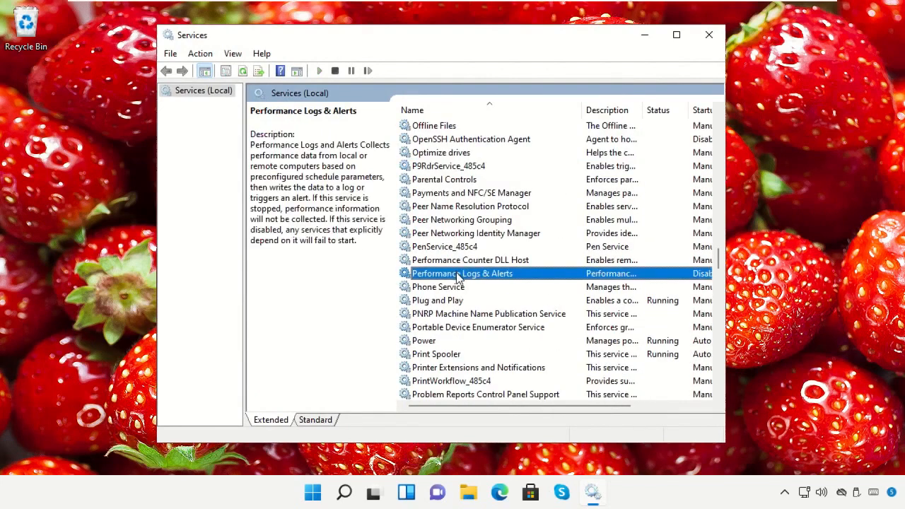
right_click(457, 277)
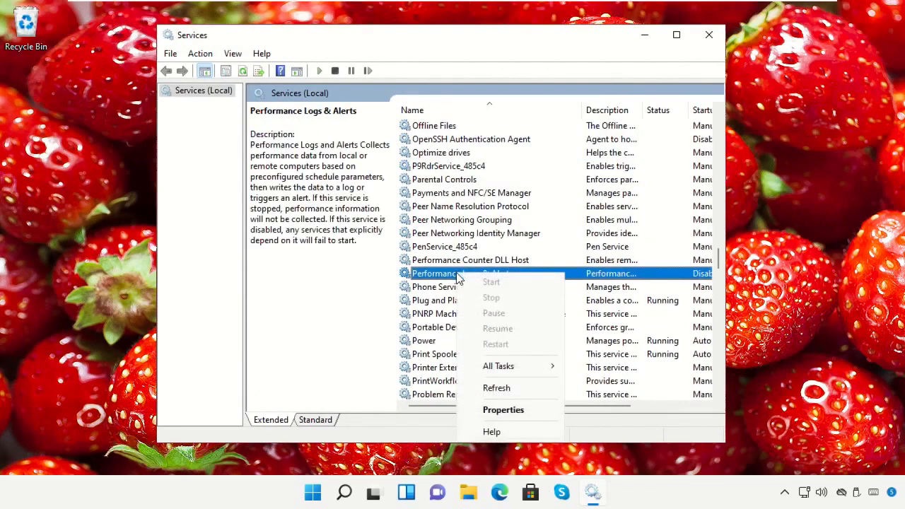
left_click(499, 411)
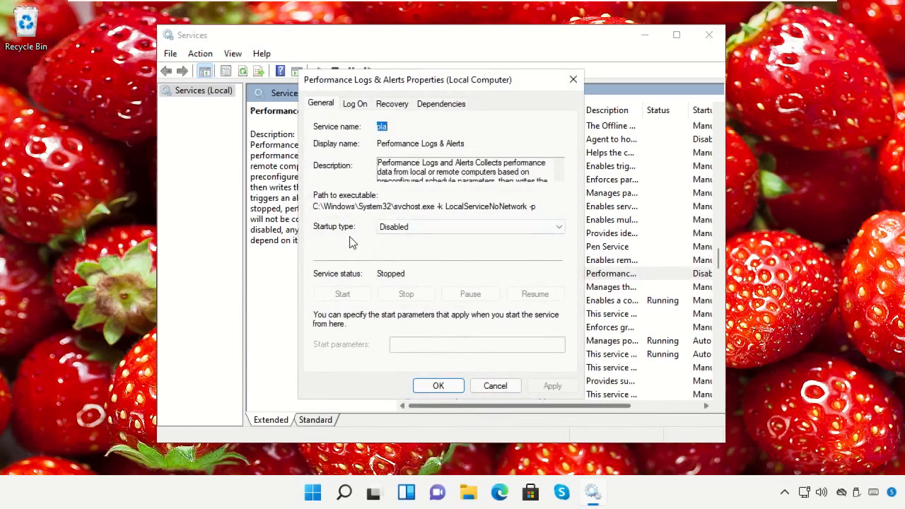
Set the Performance Logs & Alerts startup type to Automatic, start the service and close the Services window.
left_click(454, 228)
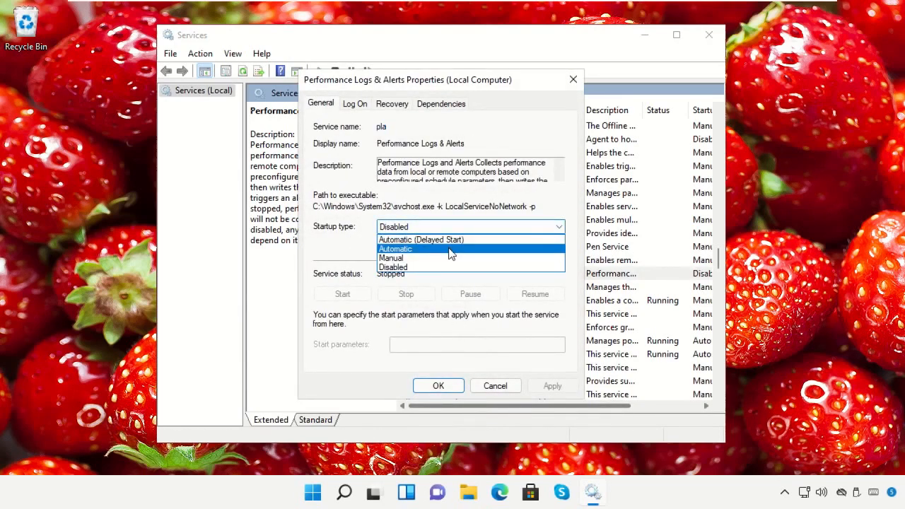
left_click(450, 248)
left_click(551, 385)
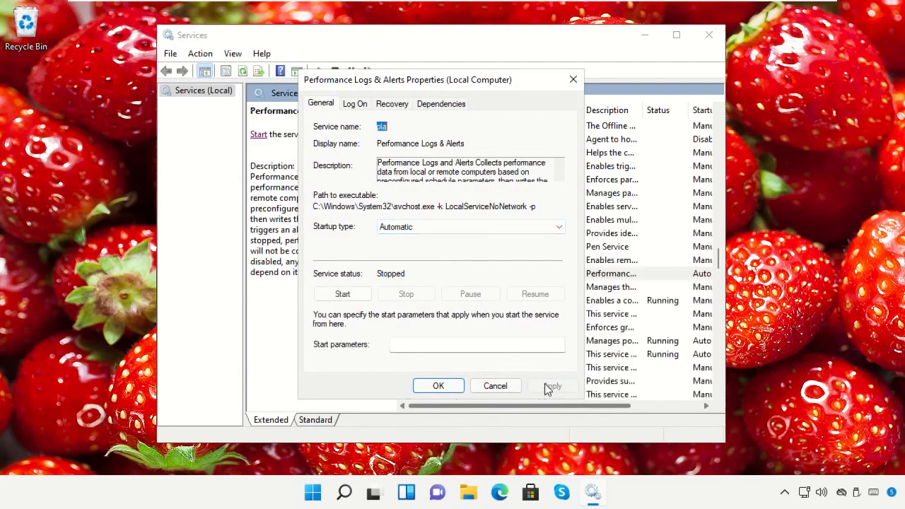
left_click(438, 386)
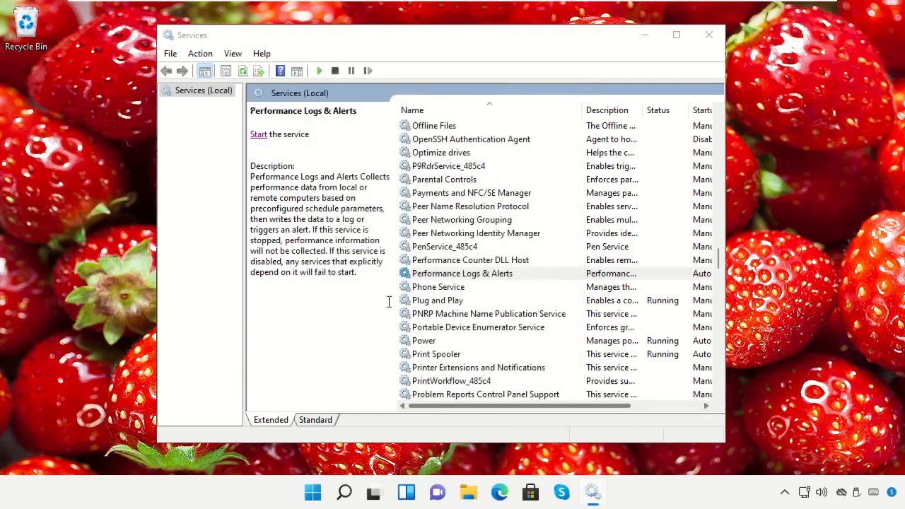
left_click(259, 135)
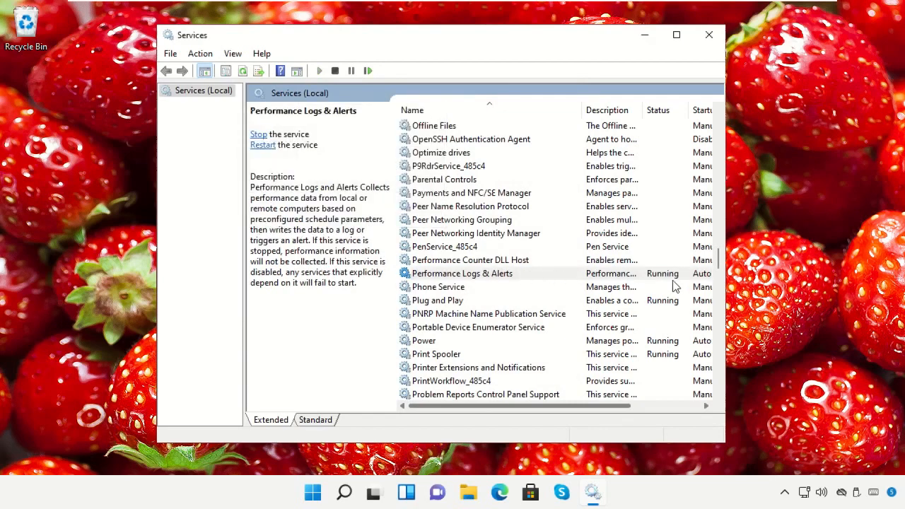
left_click(708, 35)
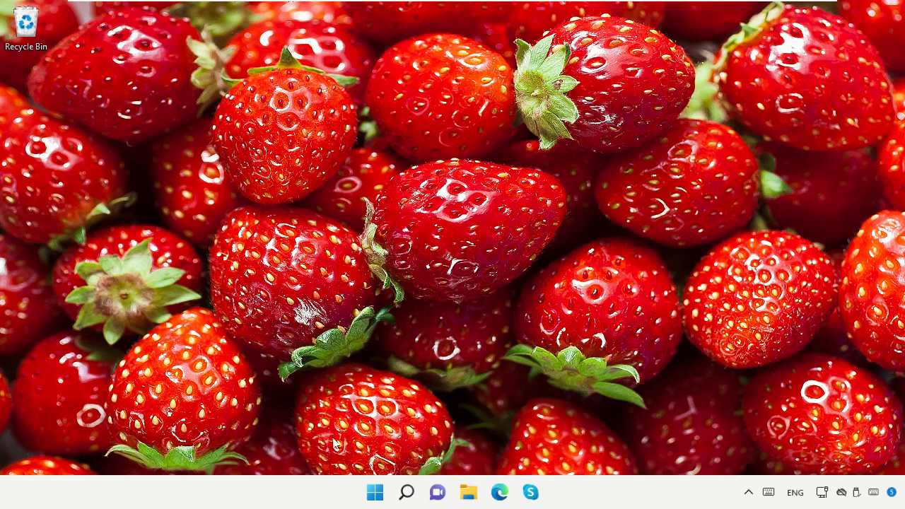
Search Windows for "Task manager" and open Task Manager.
left_click(407, 492)
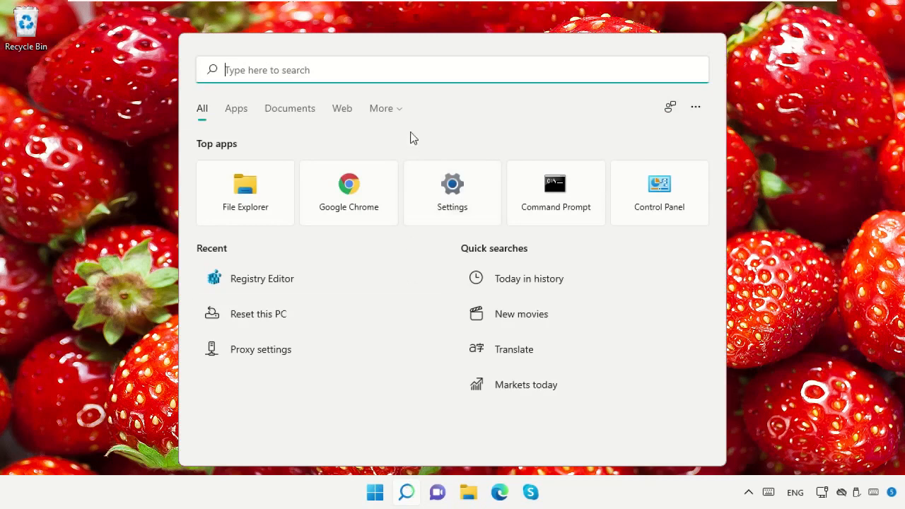
type("Task manager")
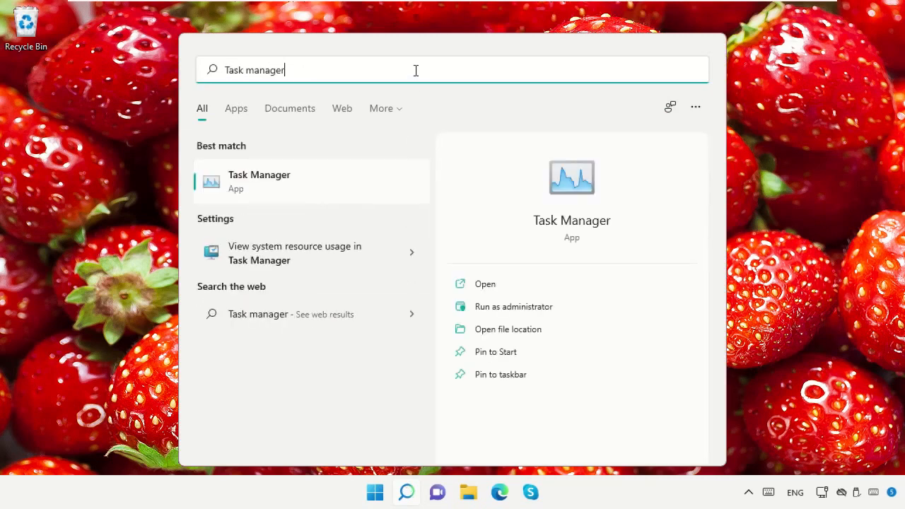
left_click(330, 178)
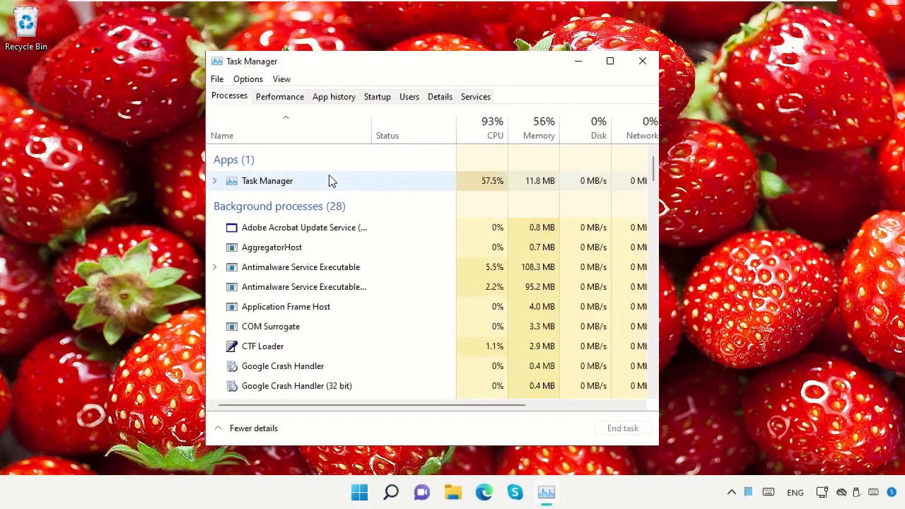
Find the svchost.exe process with PID 1072 in the process details and go to its associated service.
left_click(436, 98)
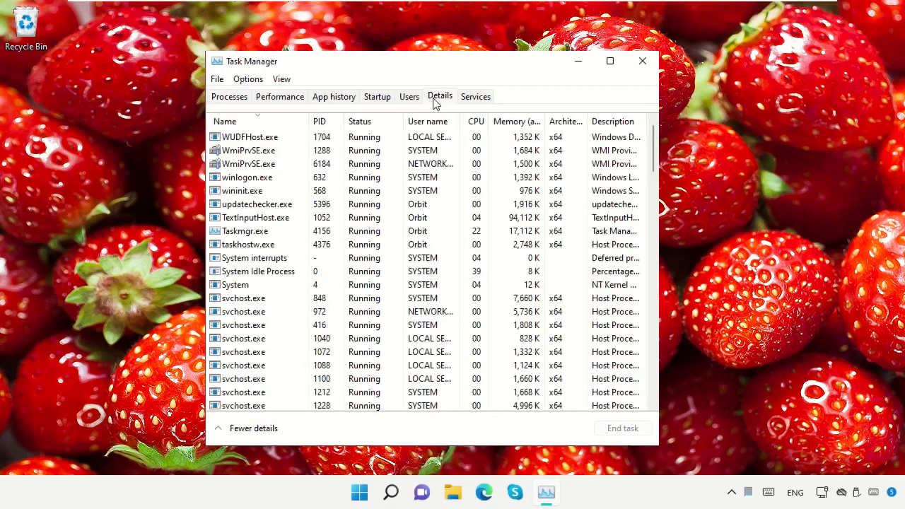
scroll(311, 262, "down", 3)
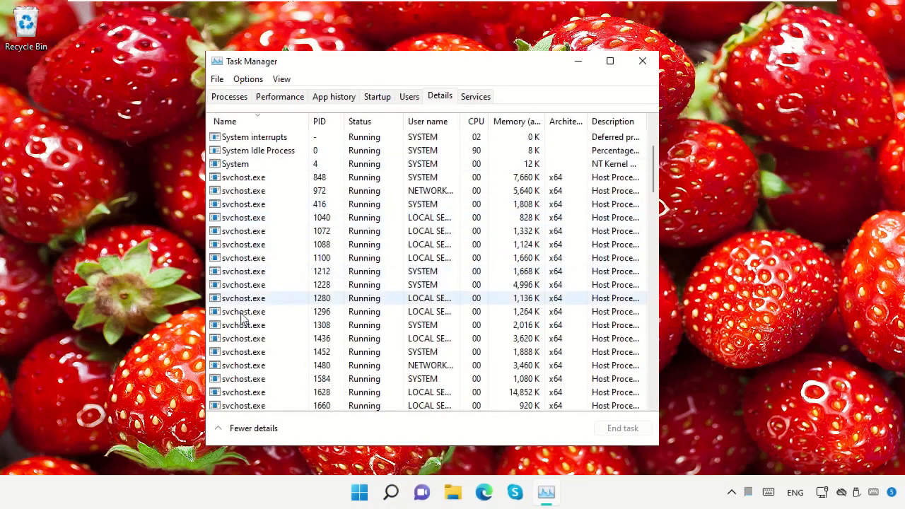
left_click(244, 232)
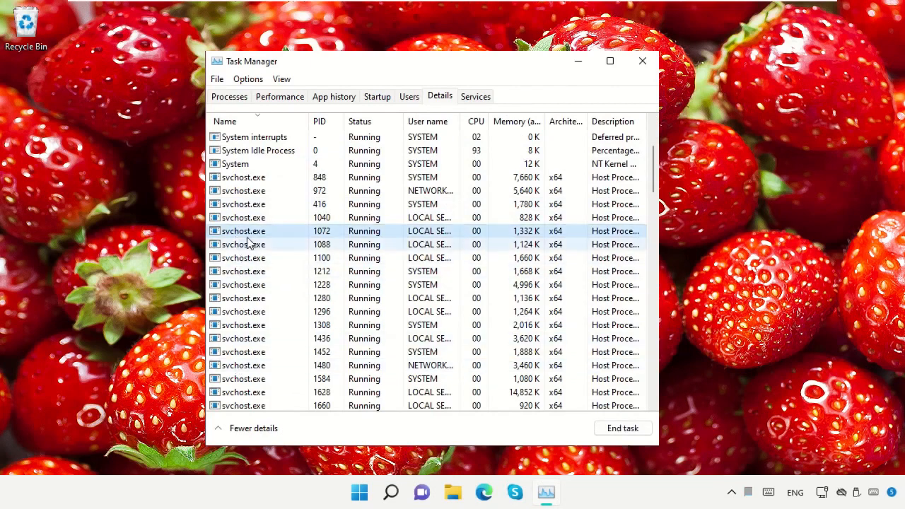
right_click(252, 235)
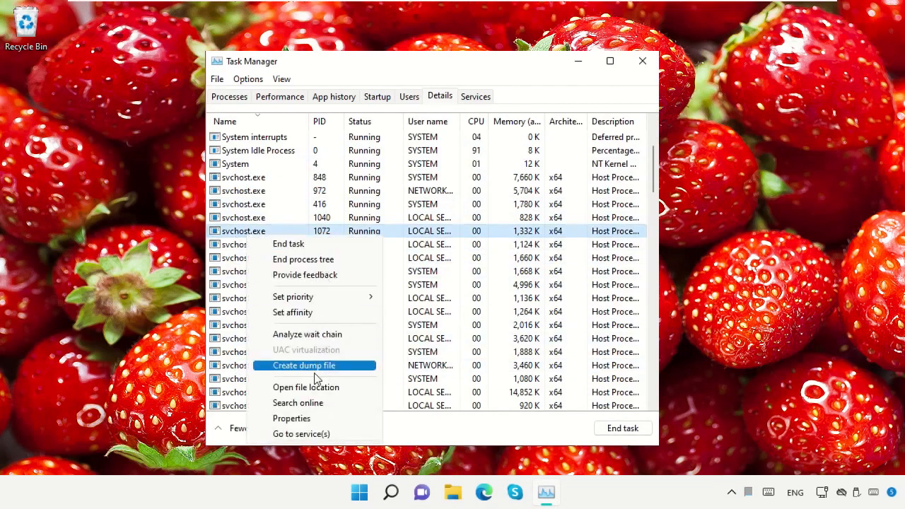
left_click(315, 434)
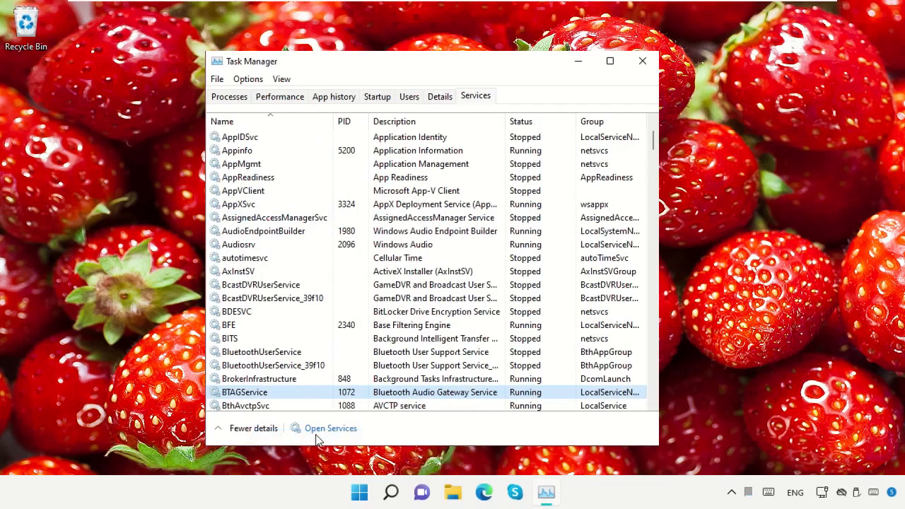
Stop the BTAGService service and close Task Manager.
right_click(252, 398)
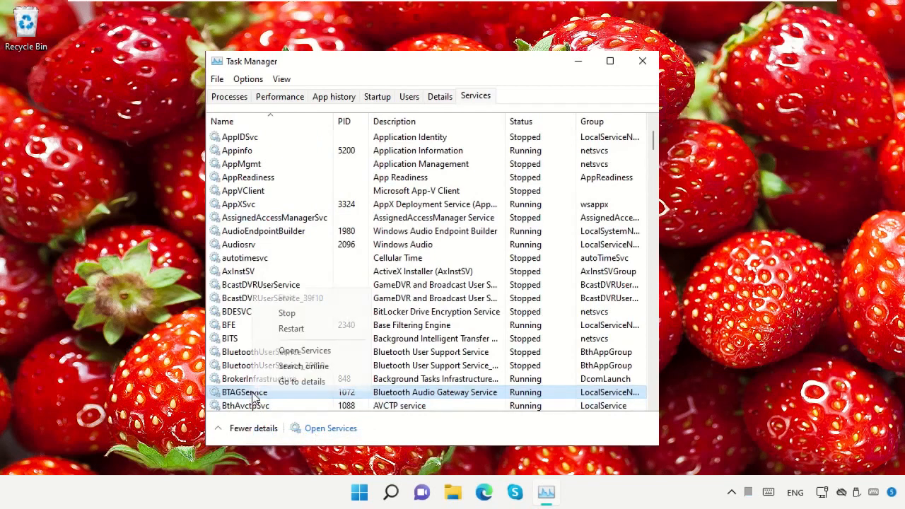
left_click(298, 320)
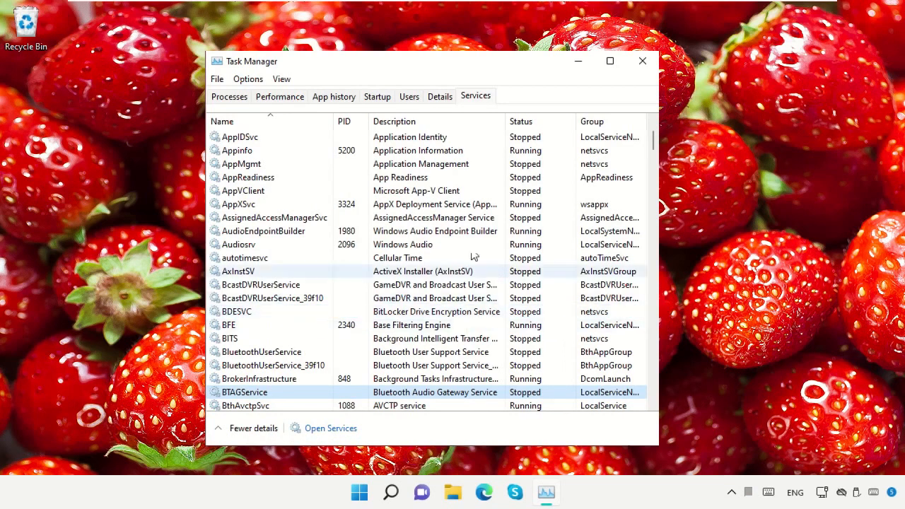
left_click(642, 61)
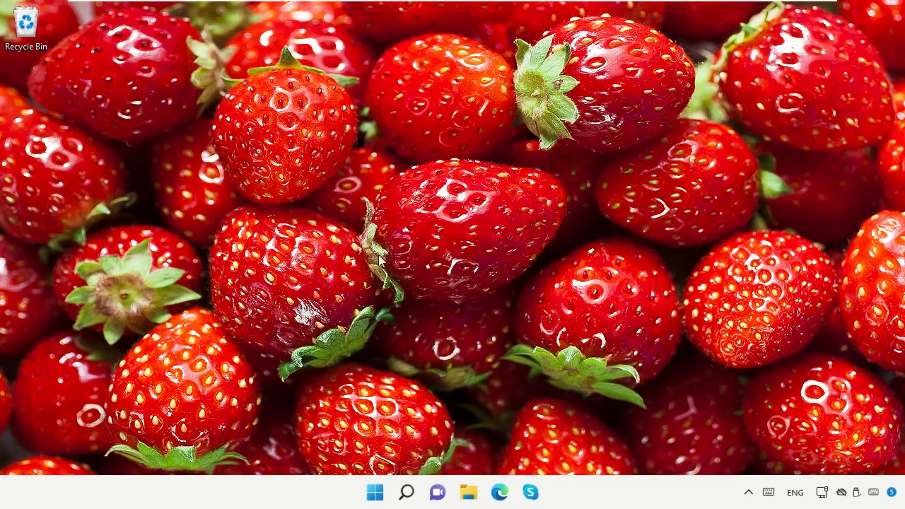
Find the Services app with a Windows search and open it again.
left_click(407, 494)
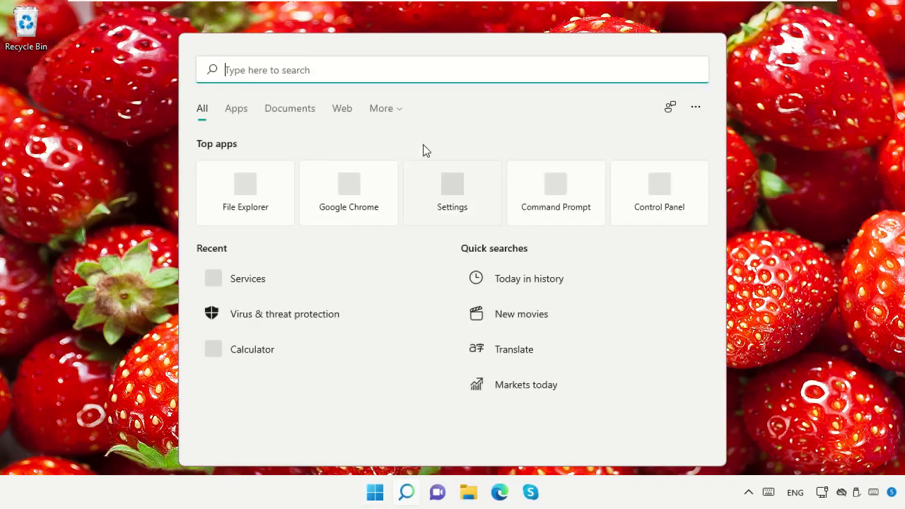
type("Services")
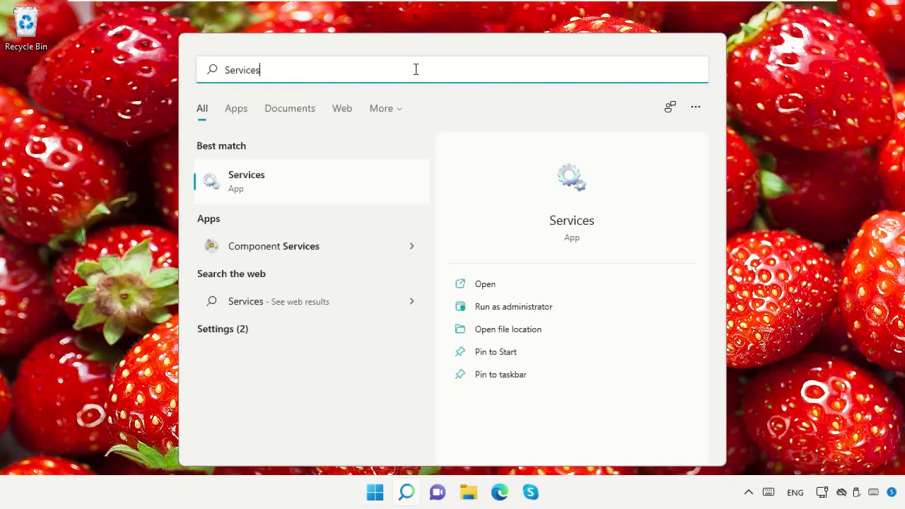
left_click(312, 187)
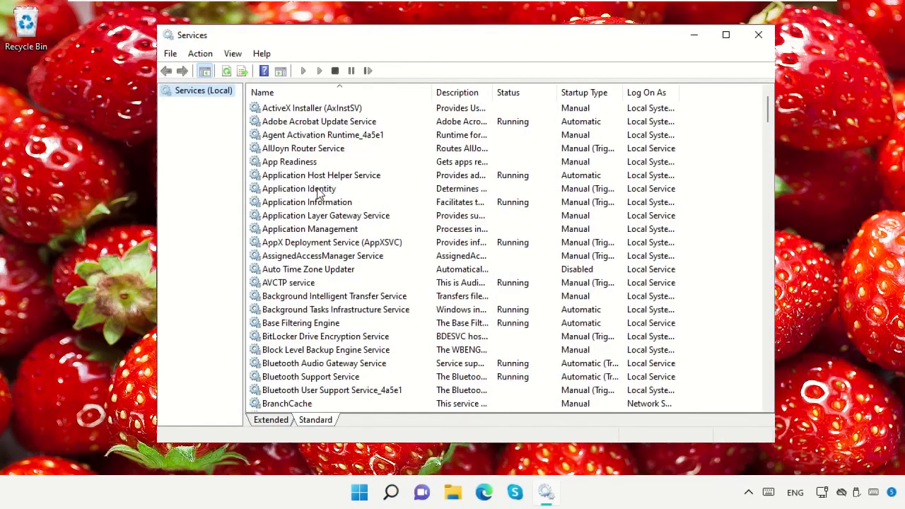
Set the startup type of the Diagnostic Service Host service to Disabled and apply the change.
left_click_drag(768, 113, 771, 168)
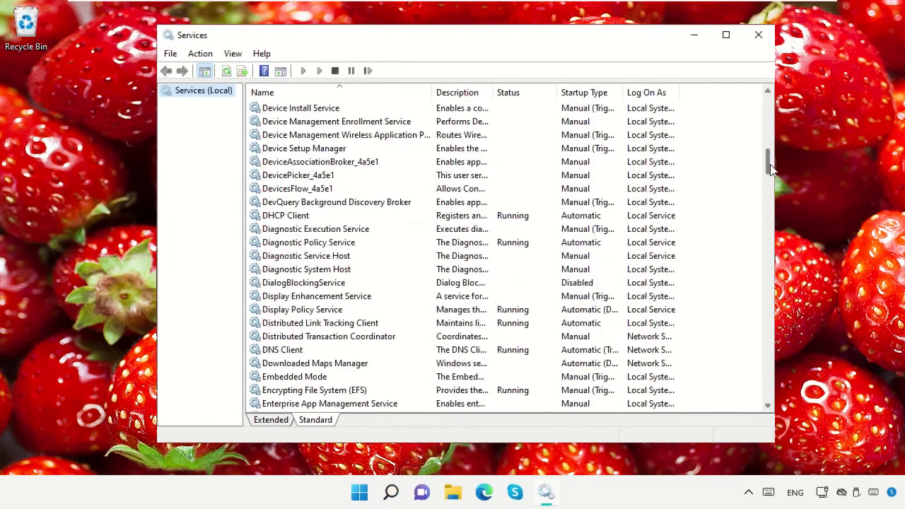
left_click(340, 258)
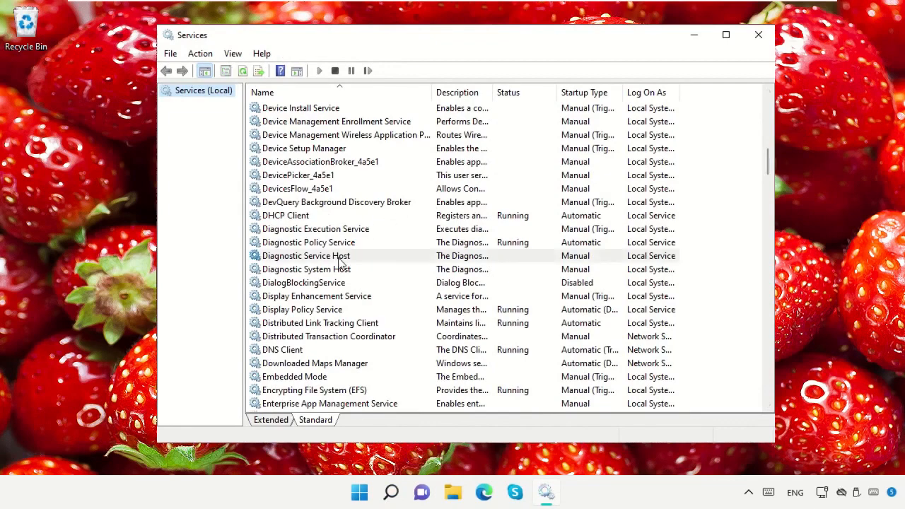
right_click(340, 259)
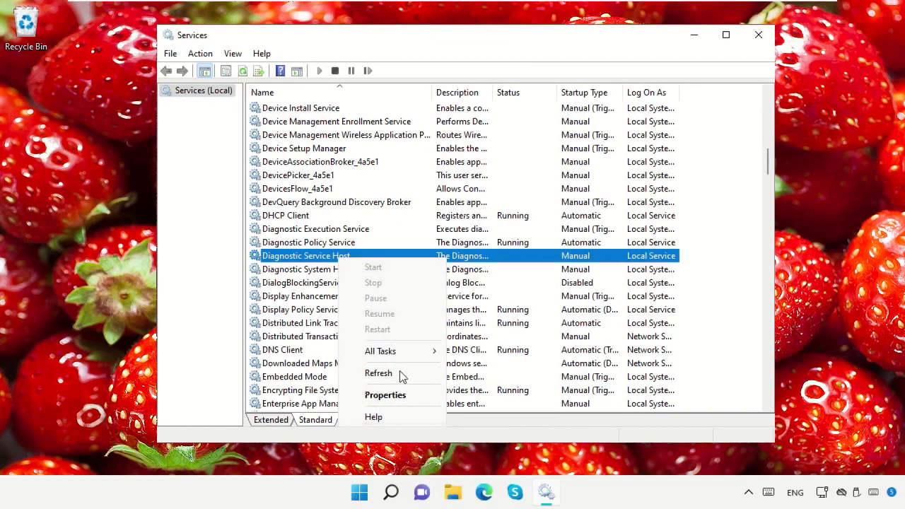
left_click(400, 396)
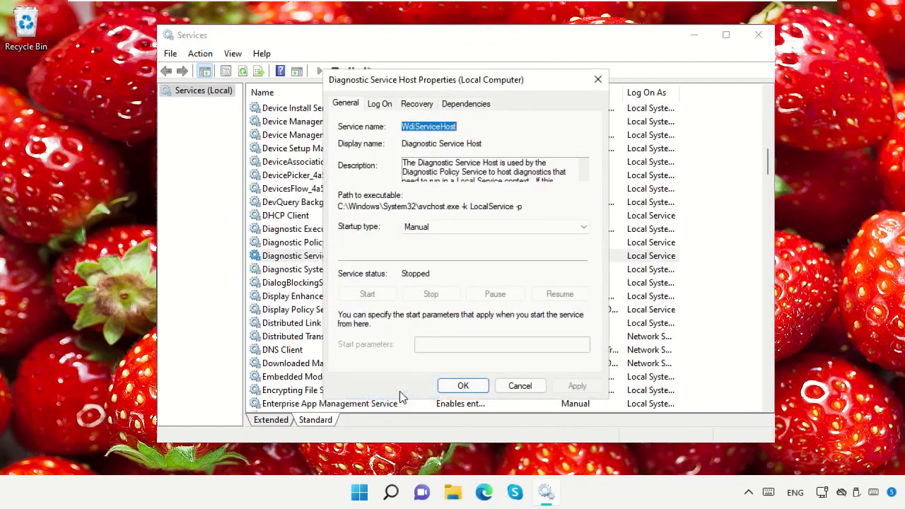
left_click(473, 228)
left_click(462, 267)
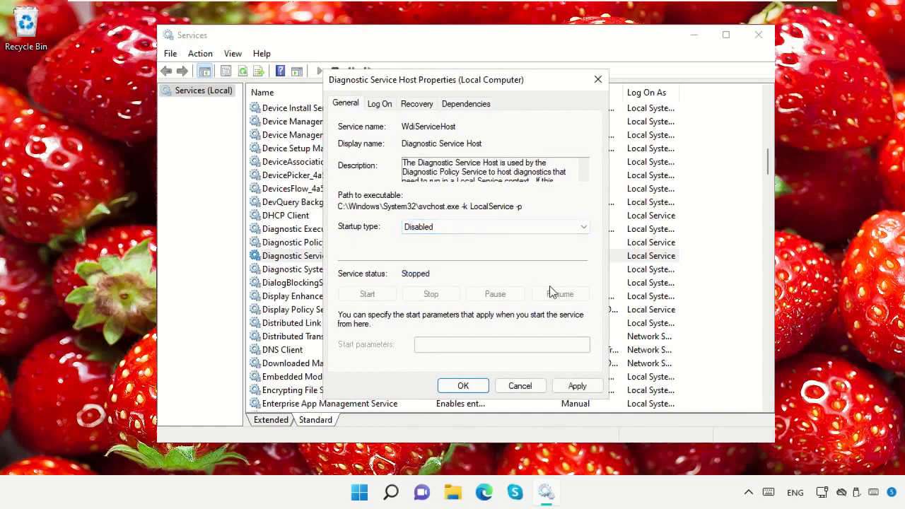
left_click(576, 387)
left_click(448, 388)
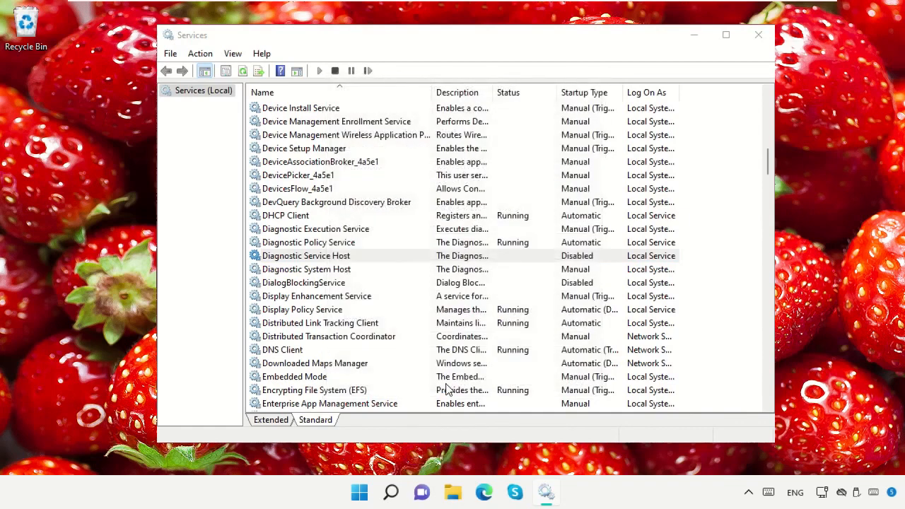
Set the startup type of the SysMain service to Disabled, stop the service and apply the change.
left_click_drag(767, 157, 763, 311)
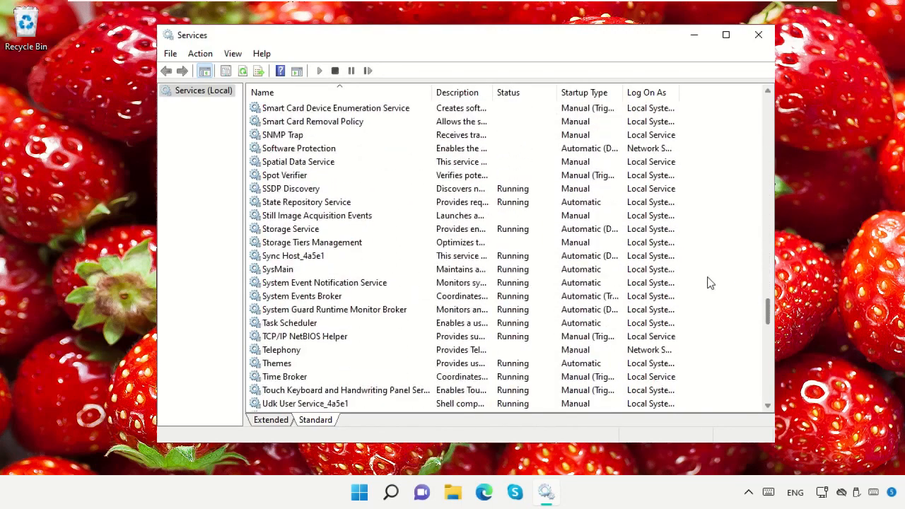
left_click(292, 275)
right_click(292, 274)
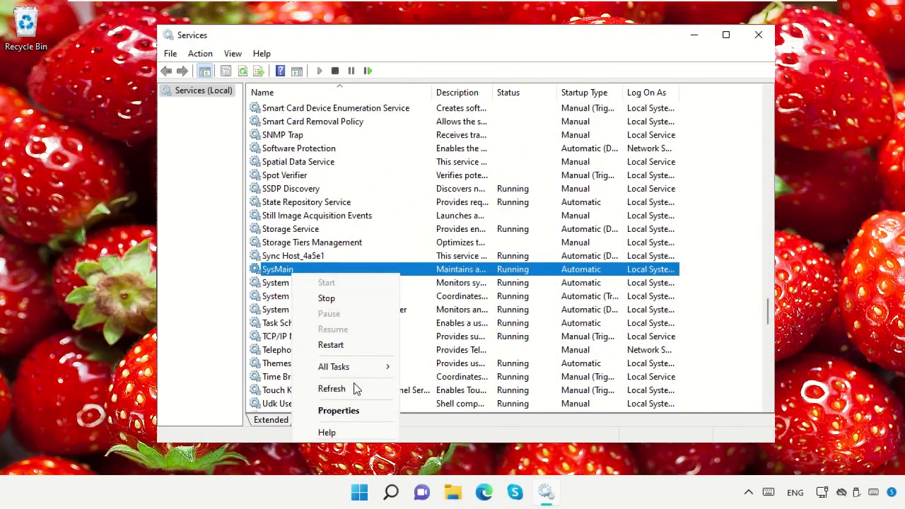
left_click(358, 409)
left_click(503, 234)
left_click(468, 267)
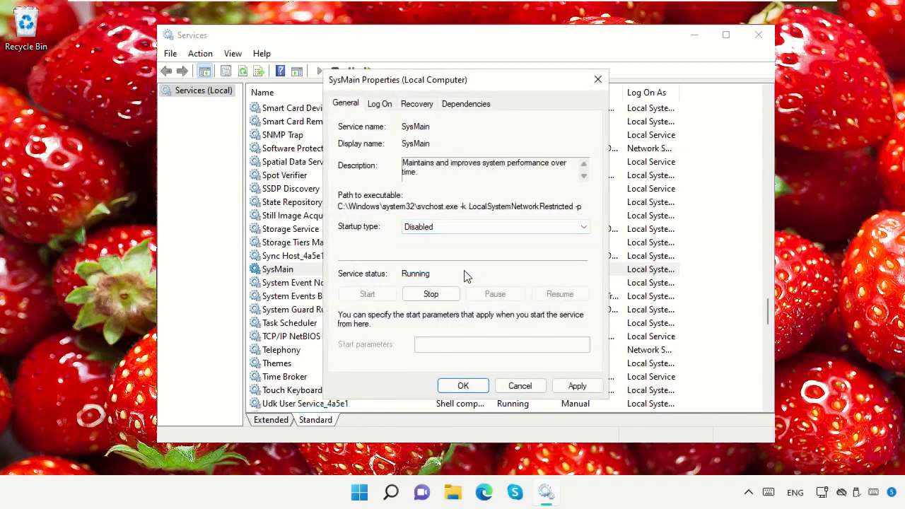
left_click(427, 293)
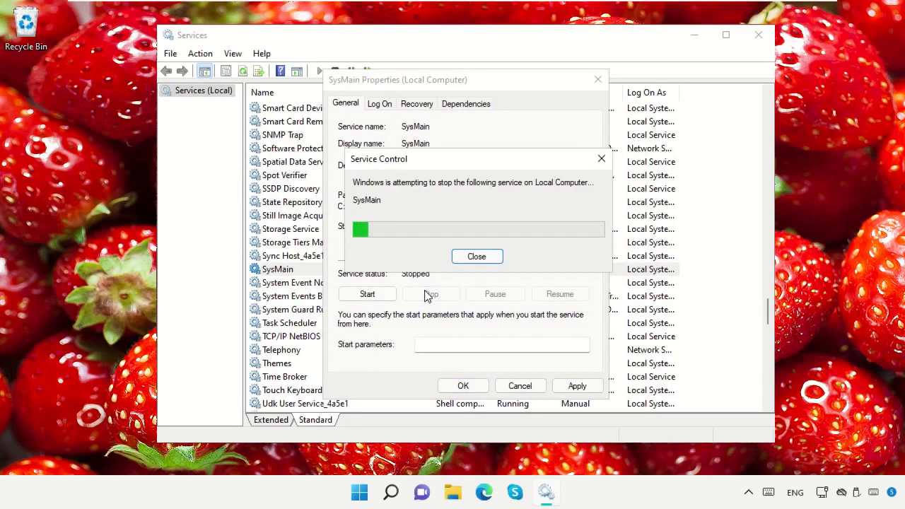
left_click(576, 386)
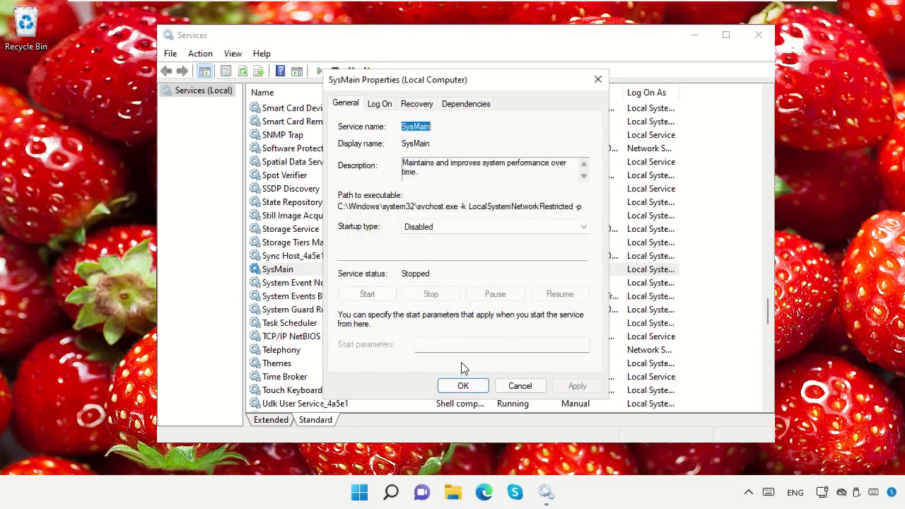
left_click(461, 385)
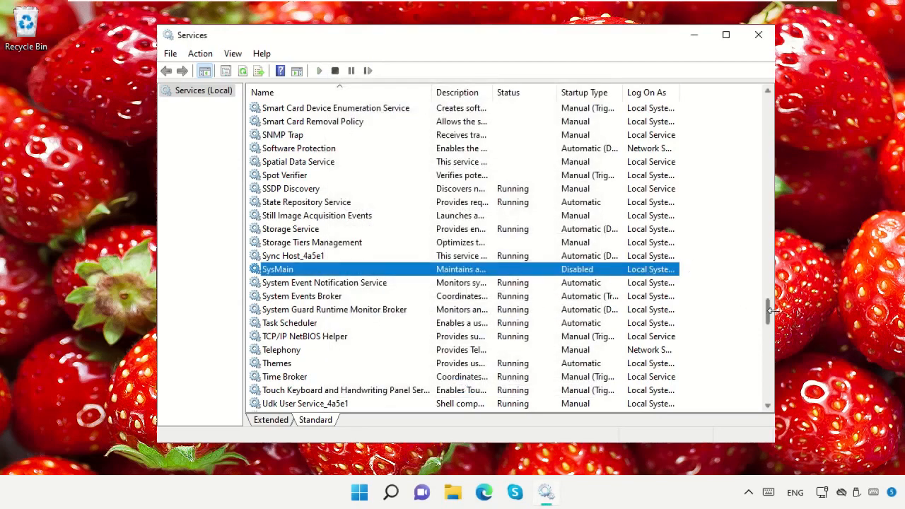
Set the Windows Update service's startup type to Automatic, start the service and close the Services window.
left_click_drag(767, 311, 768, 387)
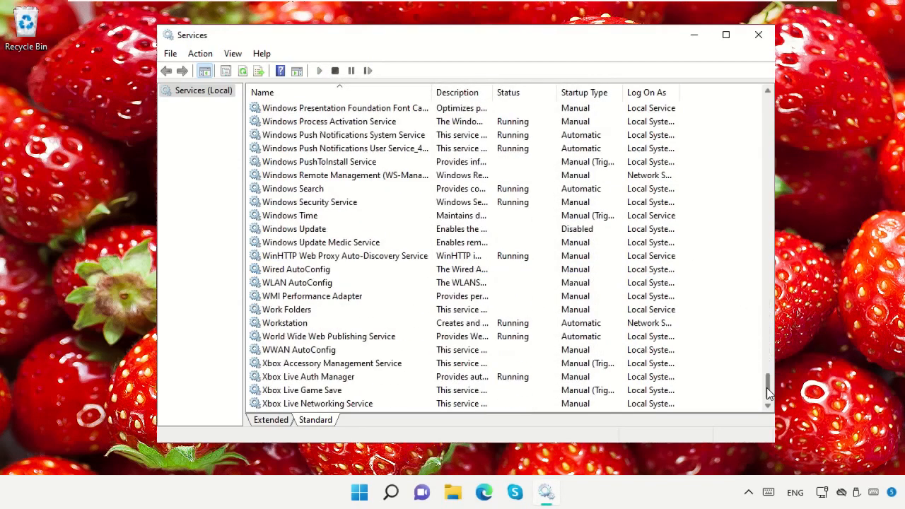
left_click(314, 233)
right_click(313, 234)
left_click(361, 366)
left_click(475, 227)
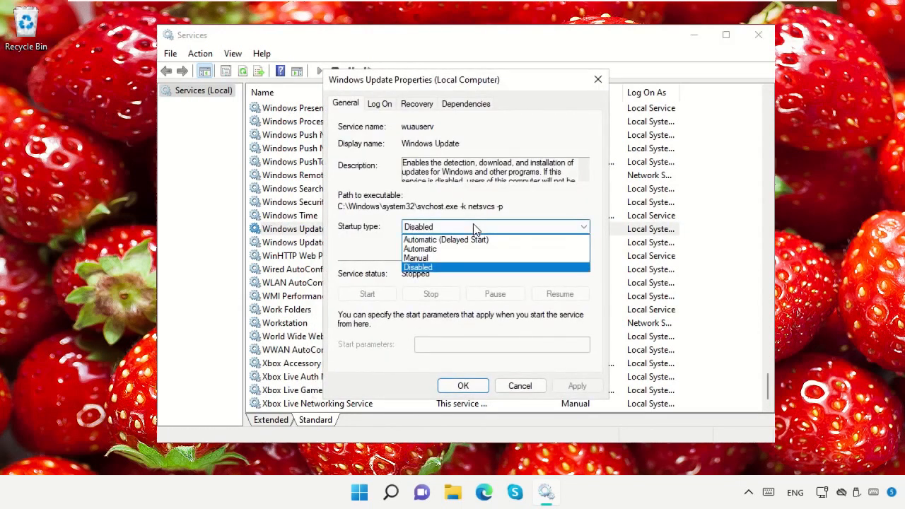
left_click(463, 250)
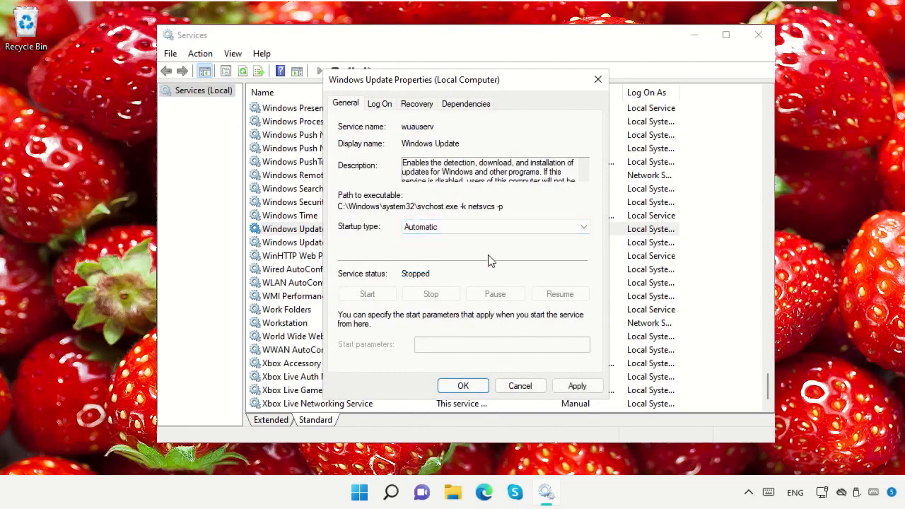
left_click(575, 385)
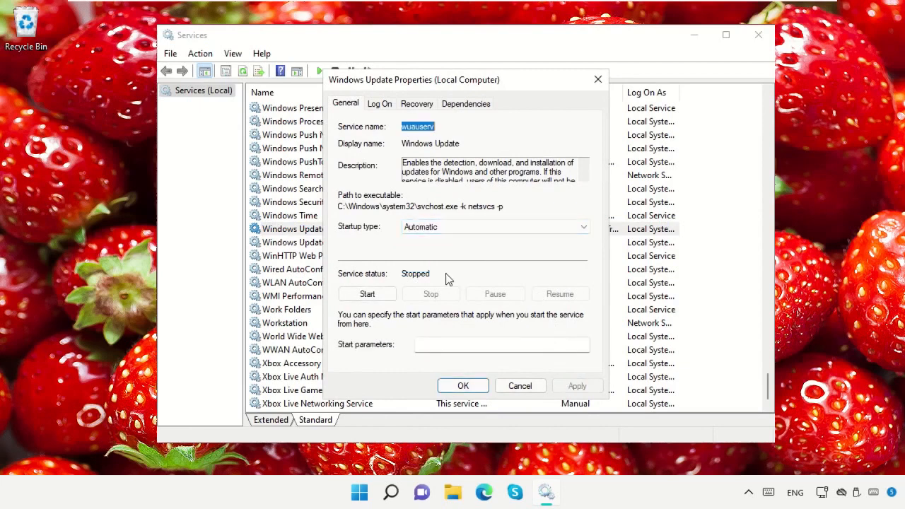
left_click(388, 296)
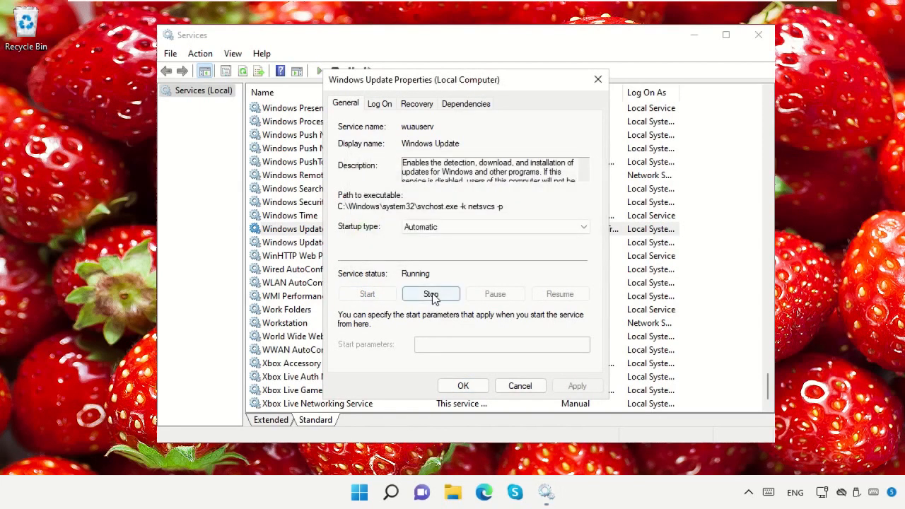
left_click(463, 386)
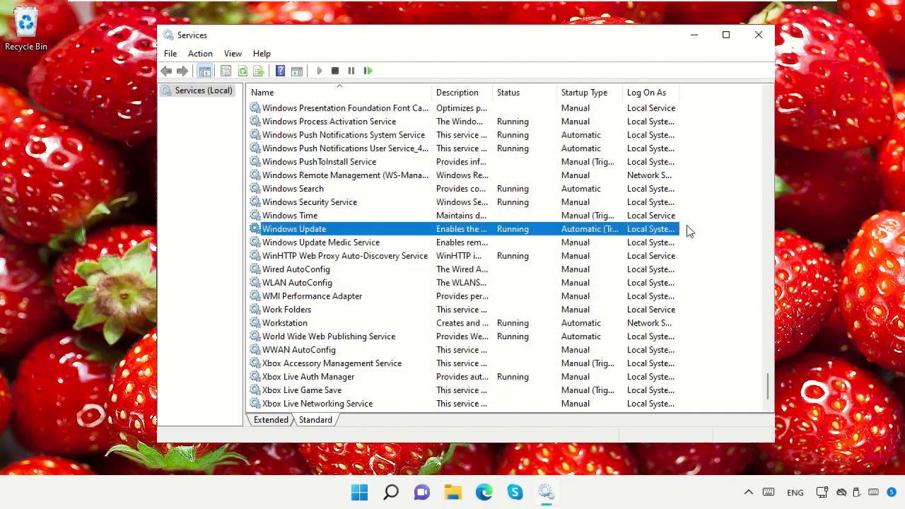
left_click(758, 35)
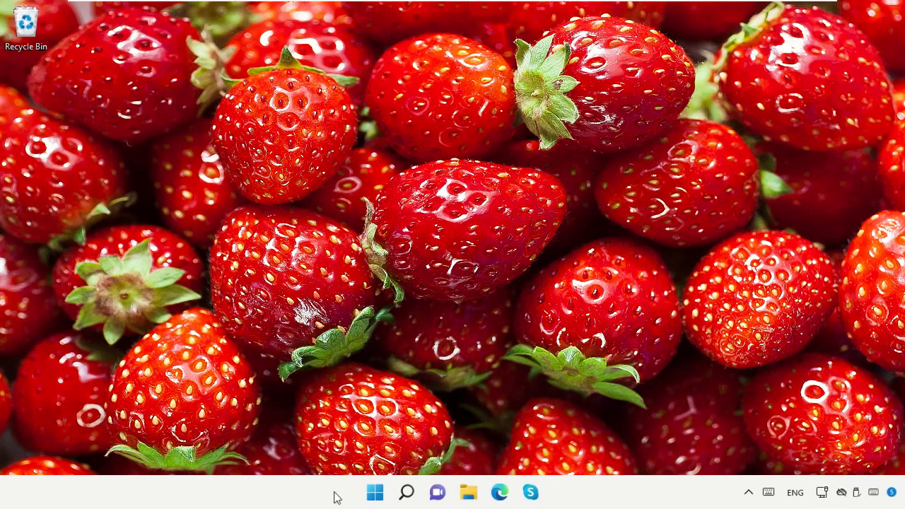
Restart the computer and sign back in with the account password.
right_click(369, 499)
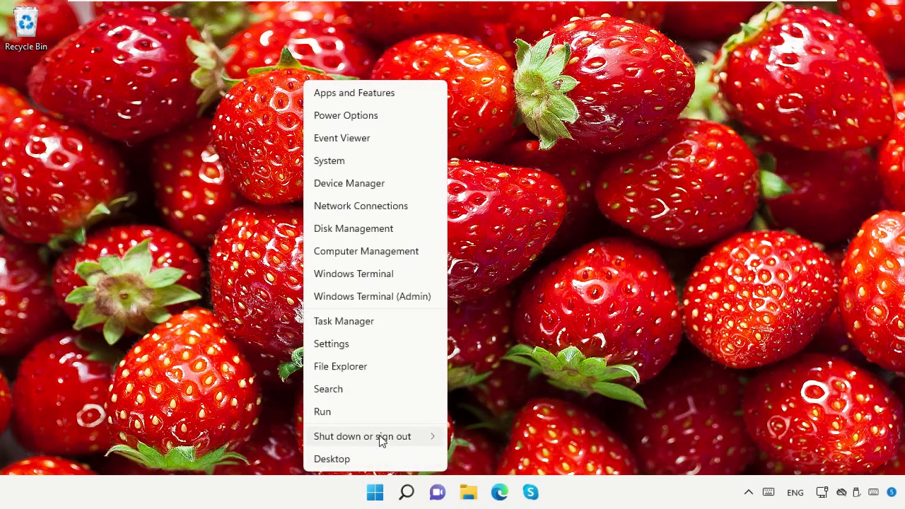
mouse_move(381, 439)
left_click(481, 461)
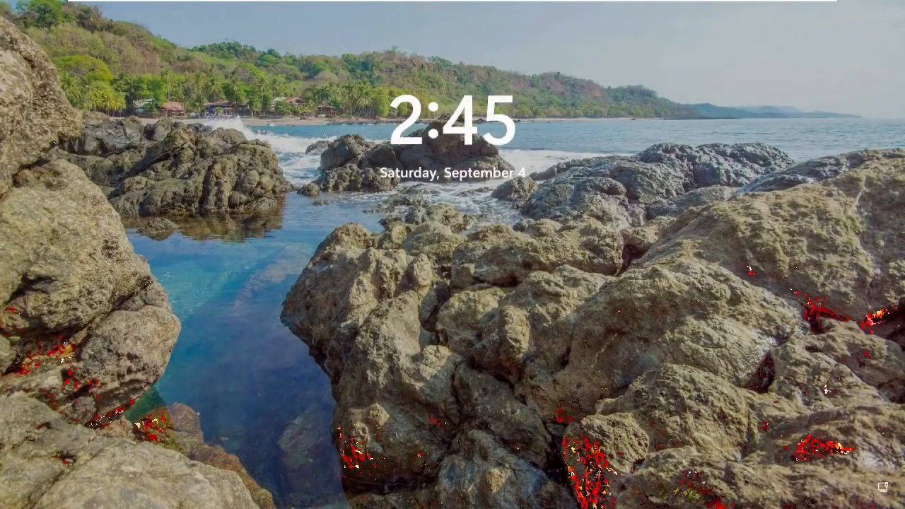
key("Return")
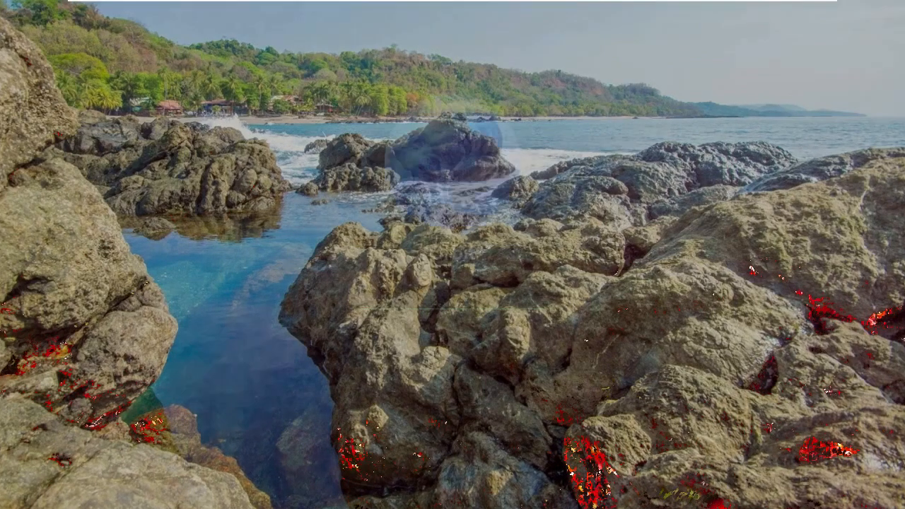
type("•••••")
key("Return")
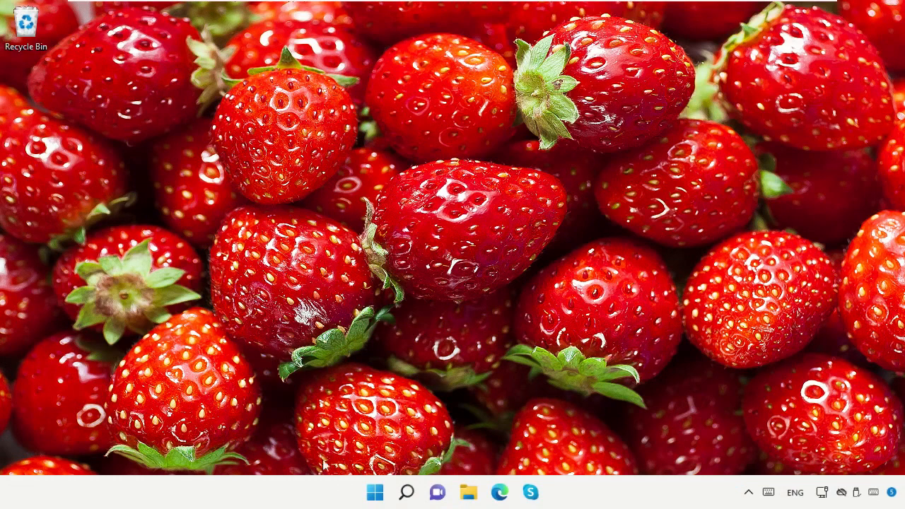
Search for troubleshoot settings, run the Windows Update troubleshooter from the other troubleshooters and close both windows.
left_click(406, 493)
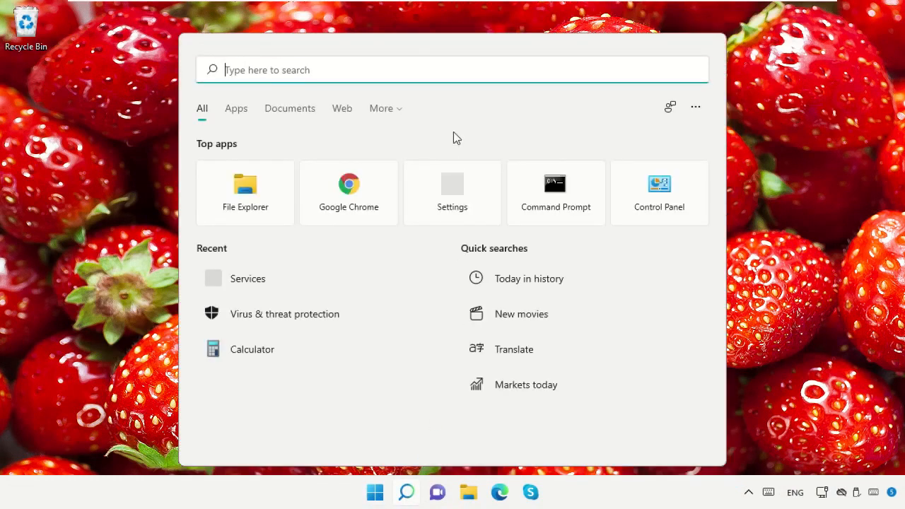
type("troubleshoot settings")
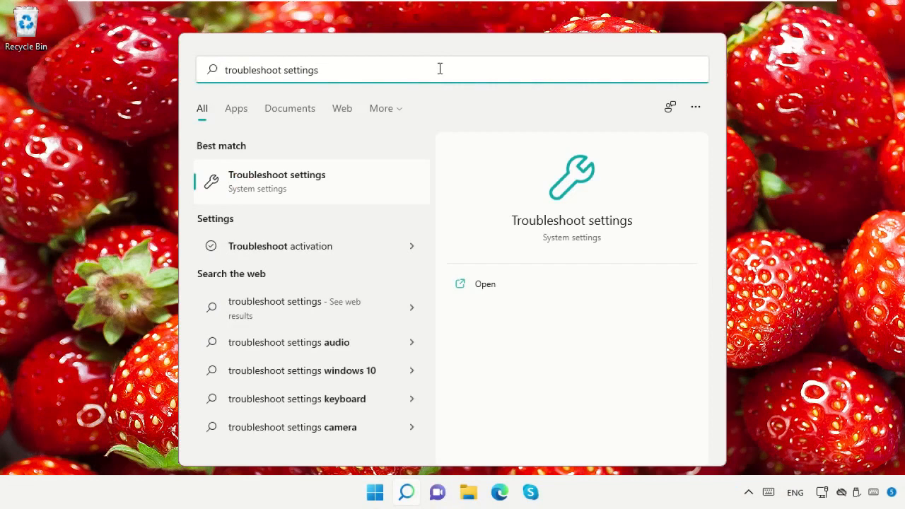
left_click(310, 190)
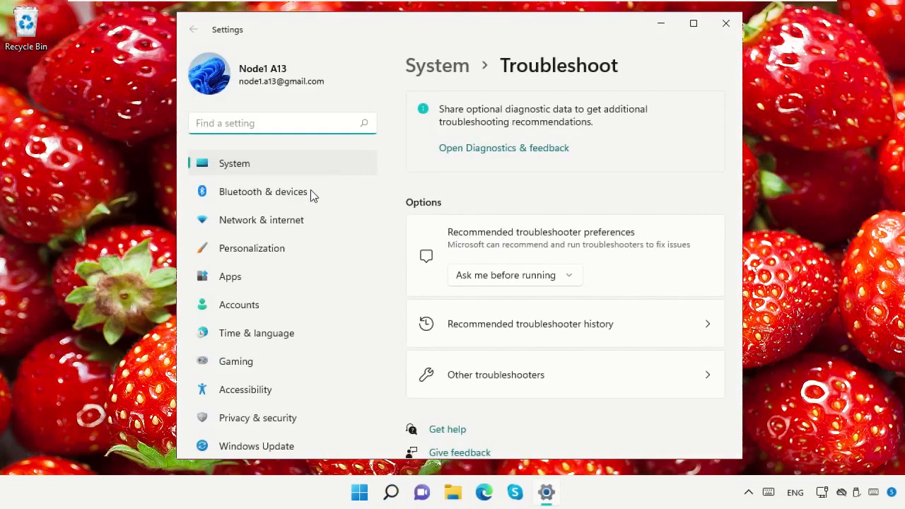
left_click(525, 394)
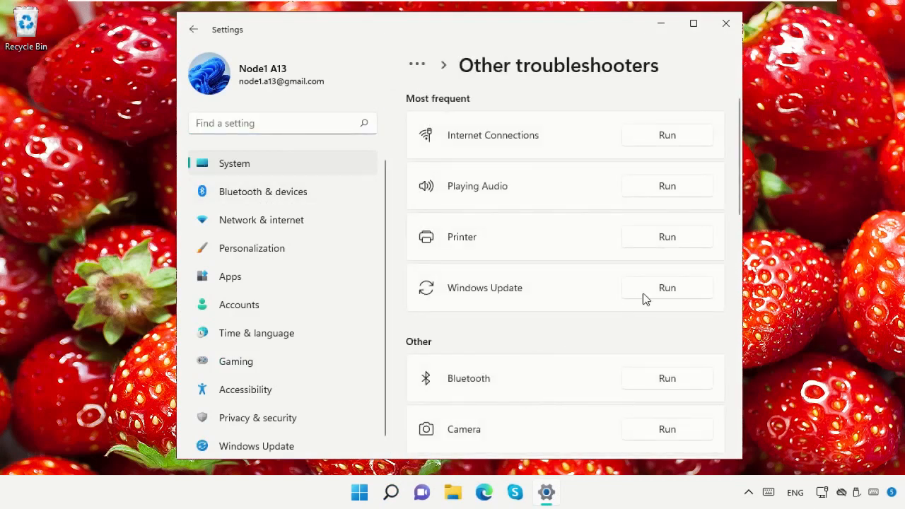
left_click(665, 289)
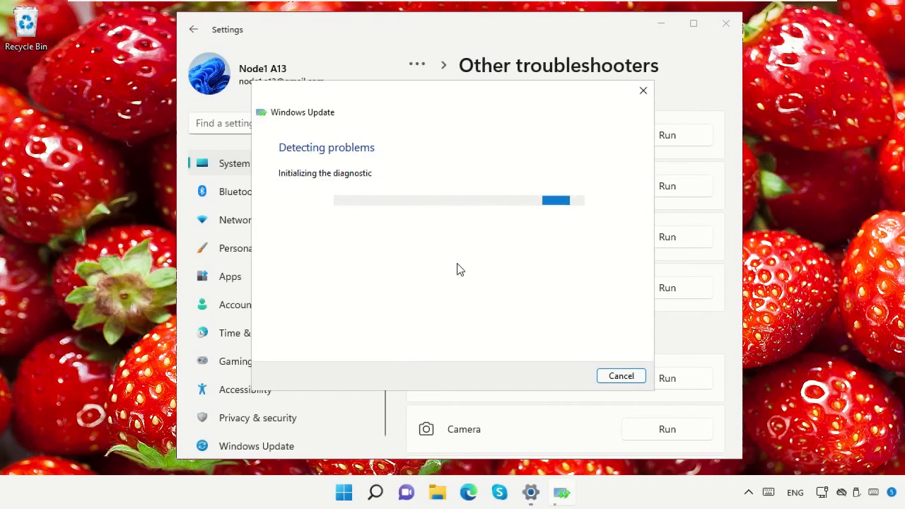
left_click(643, 92)
left_click(725, 24)
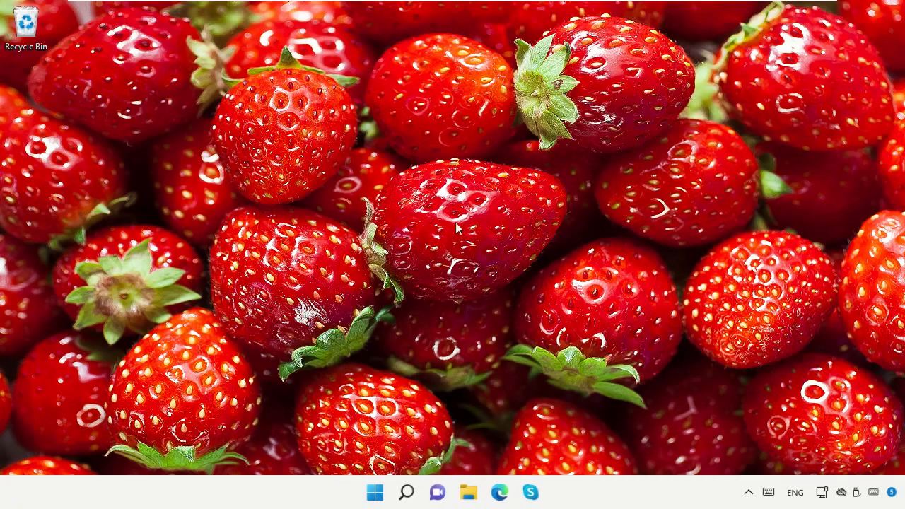
Find Registry Editor with a Windows search and go to the key HKEY_LOCAL_MACHINE\SYSTEM\CurrentControlSet\Control.
left_click(407, 493)
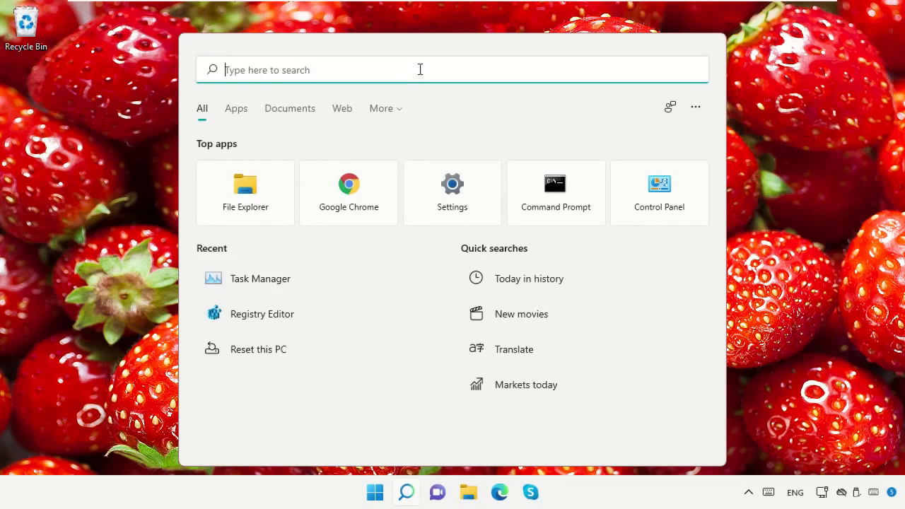
type("Regedit")
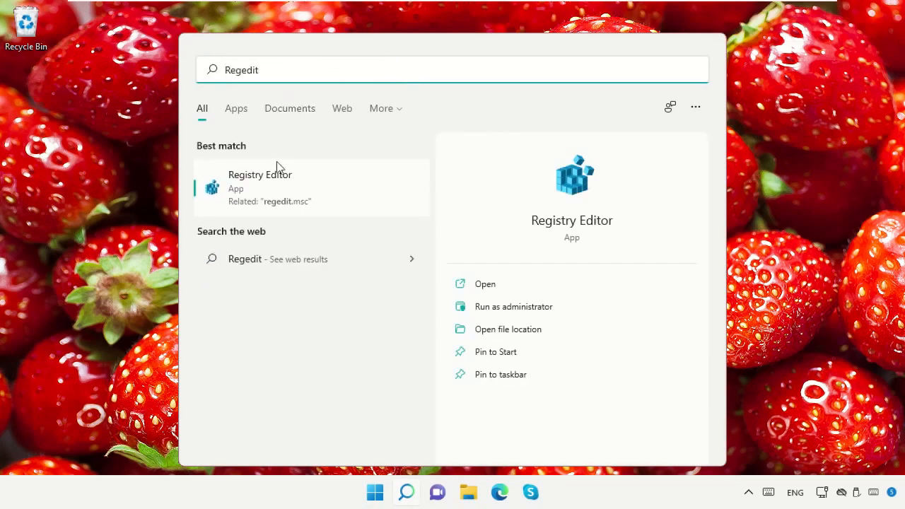
left_click(282, 188)
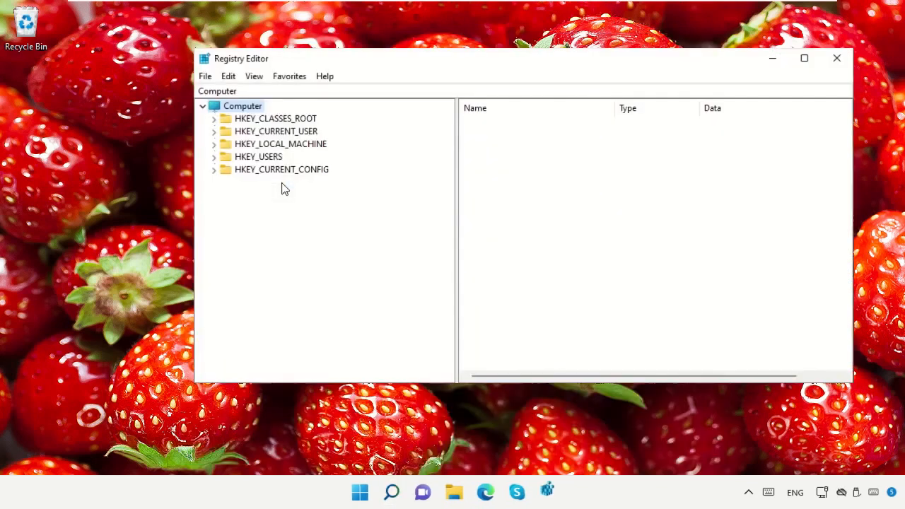
left_click(255, 145)
left_click(214, 144)
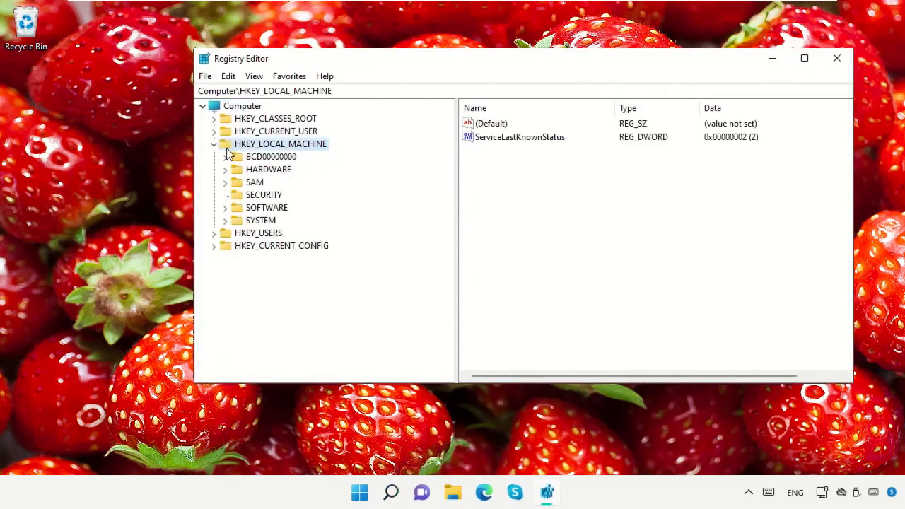
left_click(256, 220)
left_click(226, 222)
left_click(237, 182)
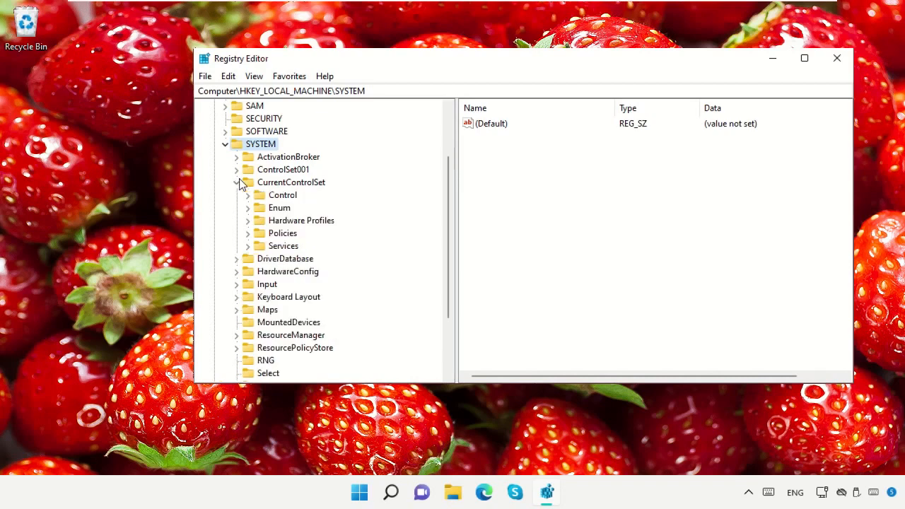
left_click(259, 197)
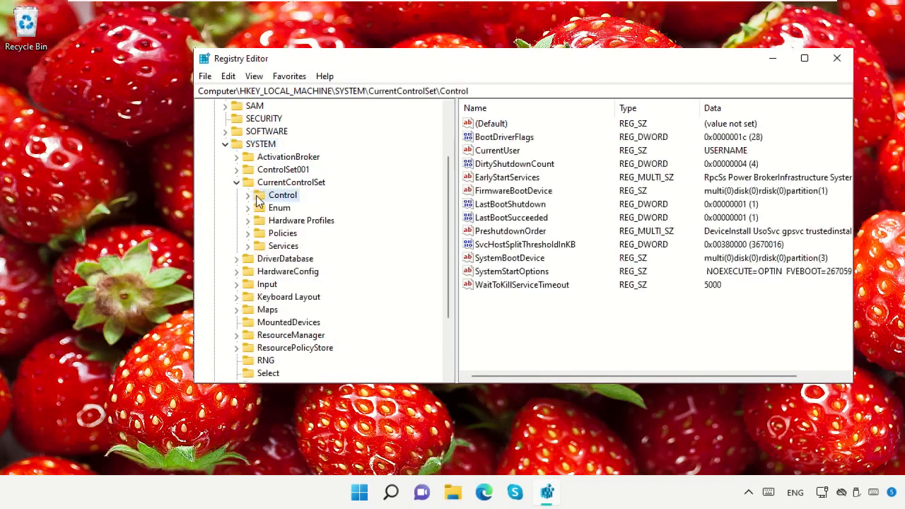
Open the SvcHostSplitThresholdInKB DWORD value in the Control key for editing.
left_click(485, 245)
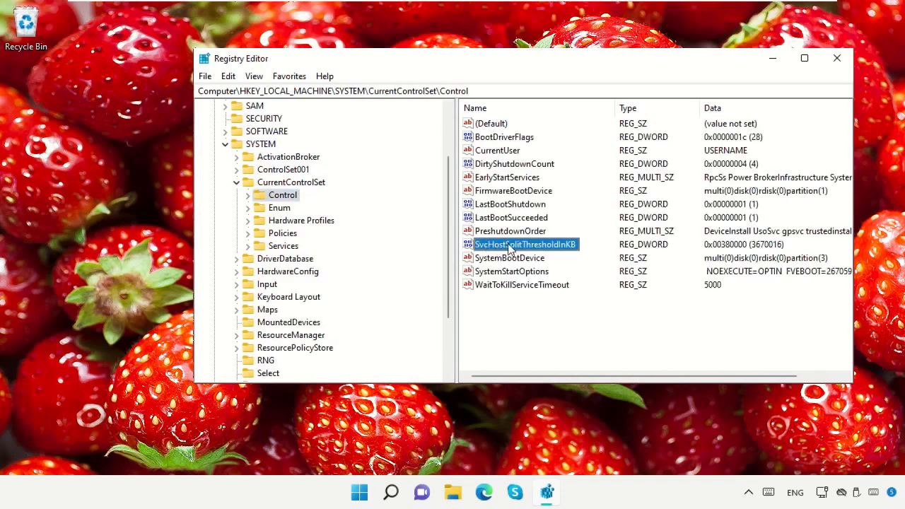
double_click(519, 249)
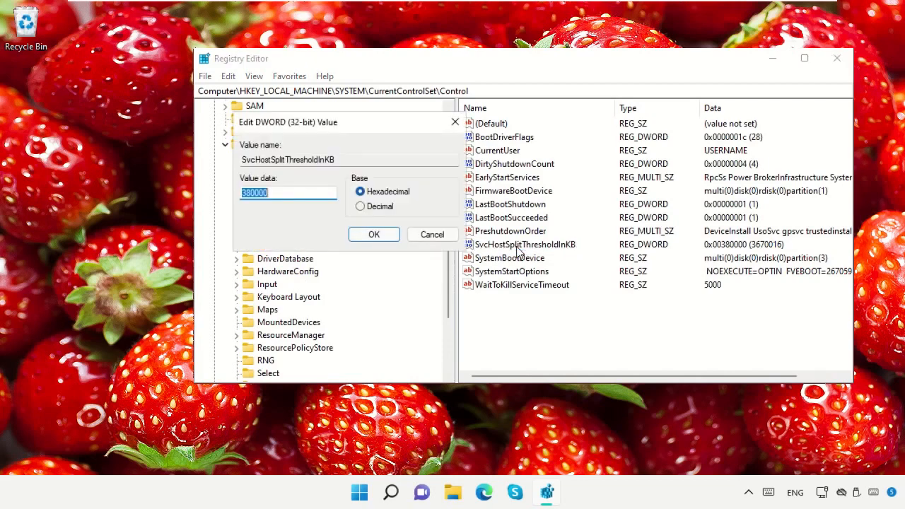
left_click(323, 195)
Find System Information with a Windows search, check the installed physical memory (RAM) in the system summary and close the window.
left_click(390, 493)
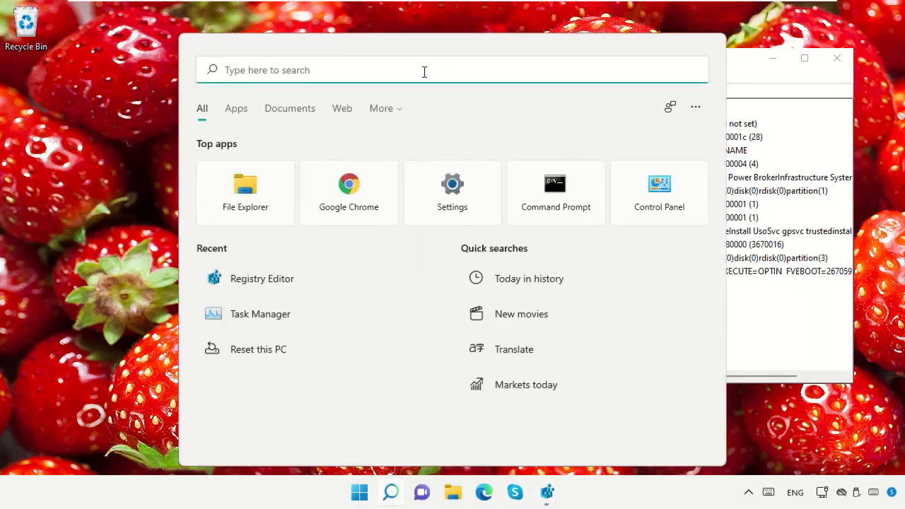
type("System information")
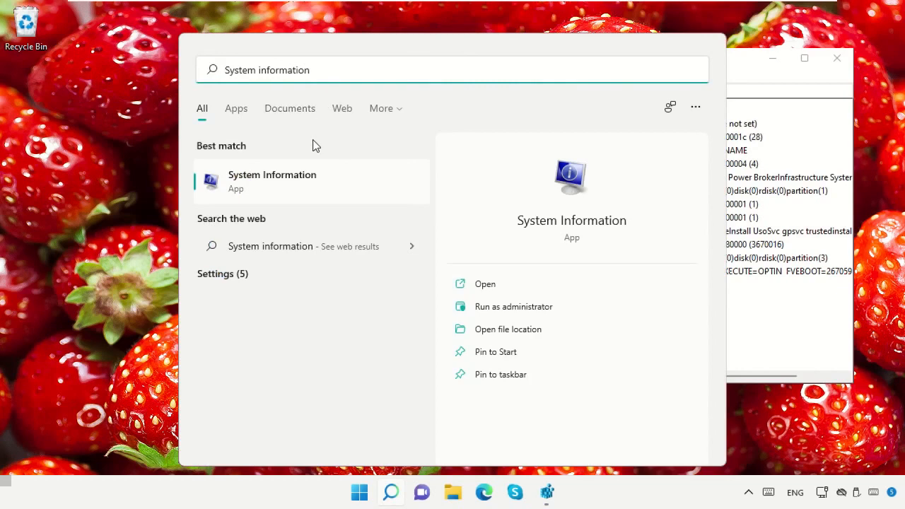
left_click(313, 174)
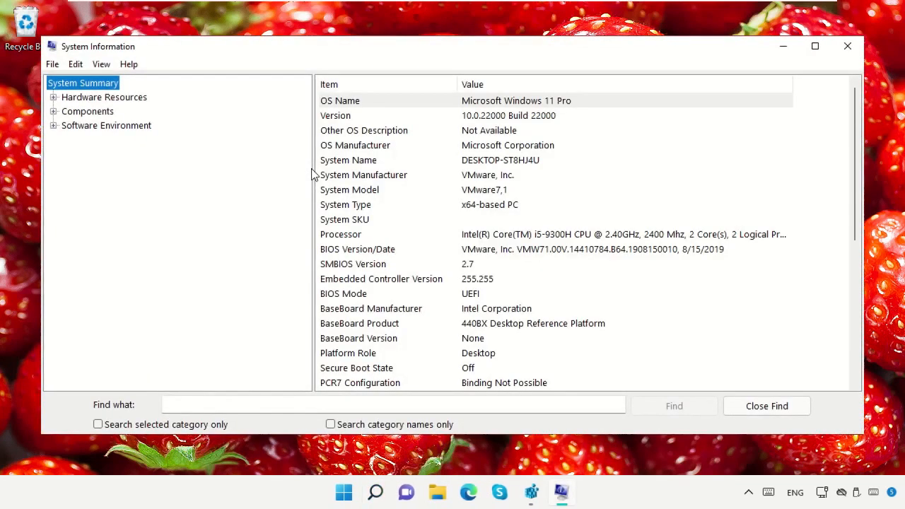
scroll(505, 220, "down", 5)
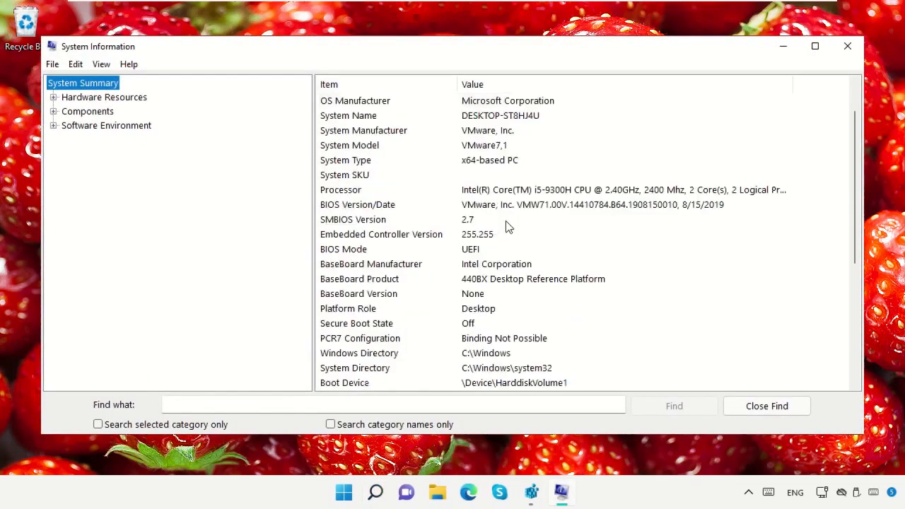
scroll(506, 226, "down", 1)
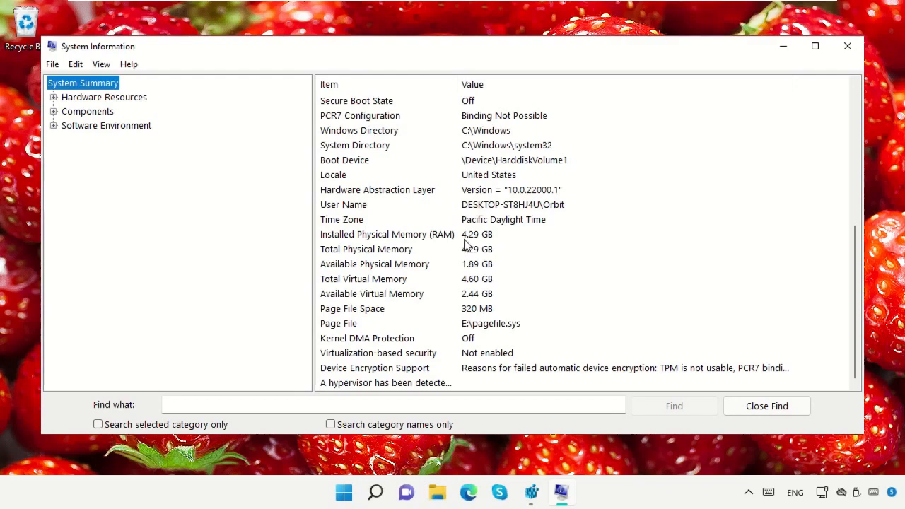
left_click(847, 46)
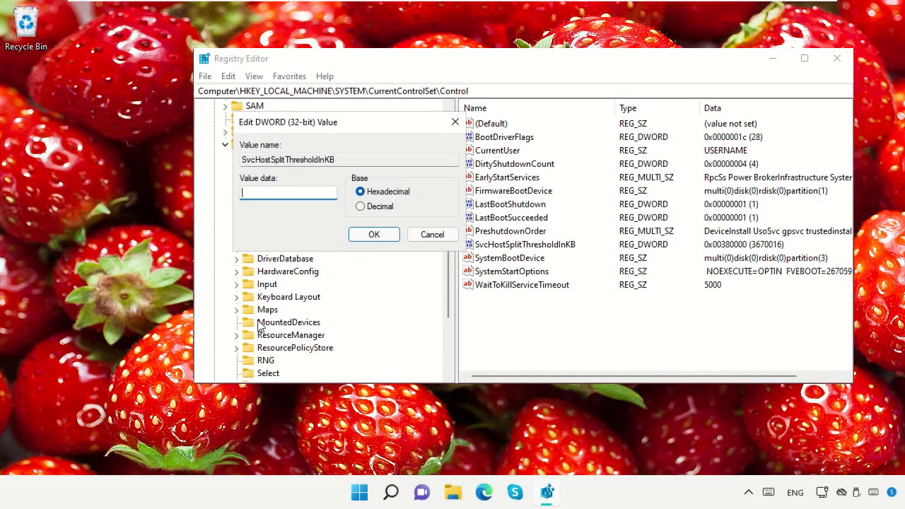
Find Calculator with a Windows search and multiply 4.29 by 1024.
left_click(386, 494)
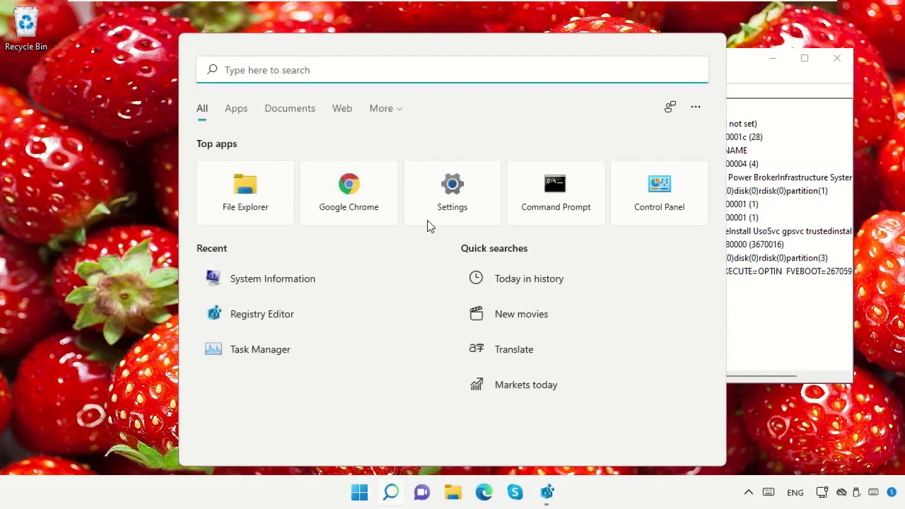
type("calculator")
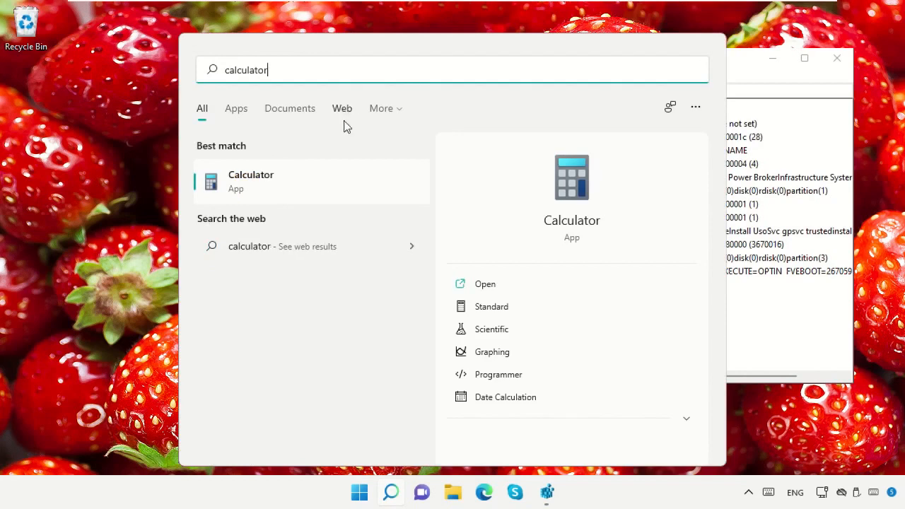
left_click(333, 174)
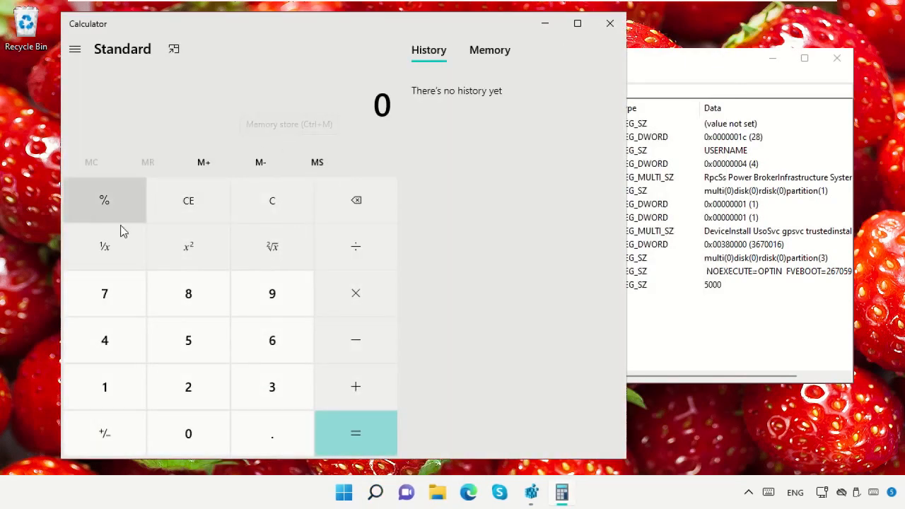
left_click(99, 350)
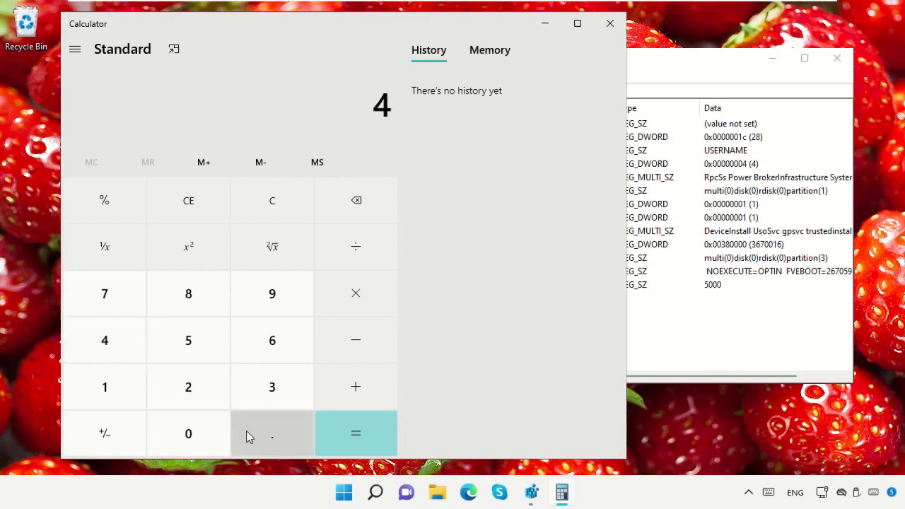
left_click(246, 430)
left_click(208, 387)
left_click(255, 296)
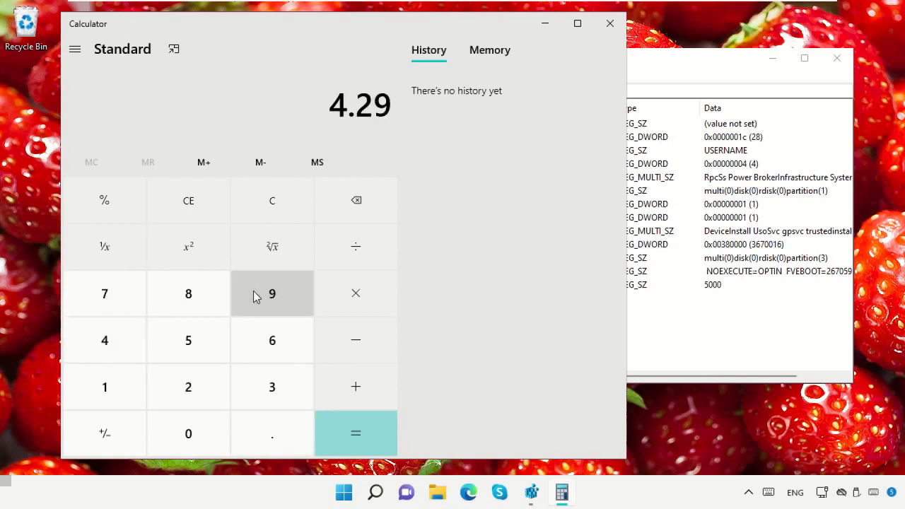
left_click(358, 290)
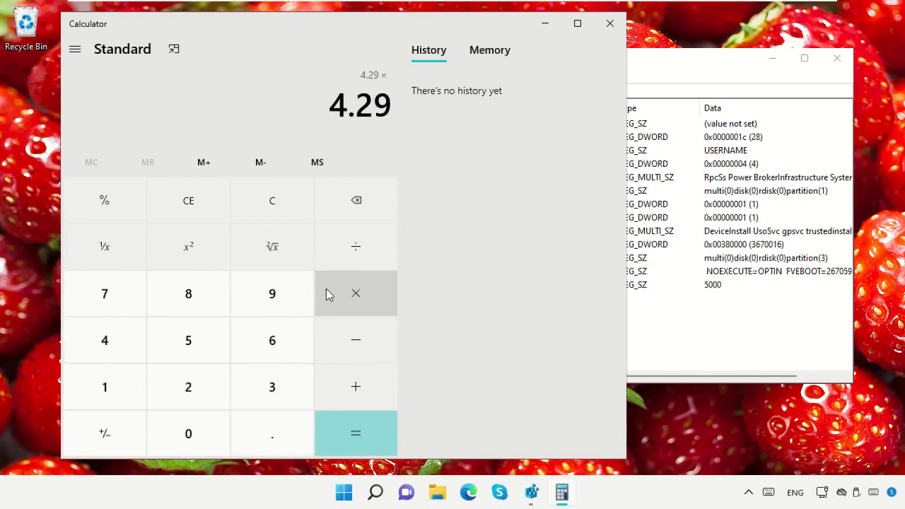
left_click(119, 386)
left_click(189, 432)
left_click(177, 396)
left_click(109, 357)
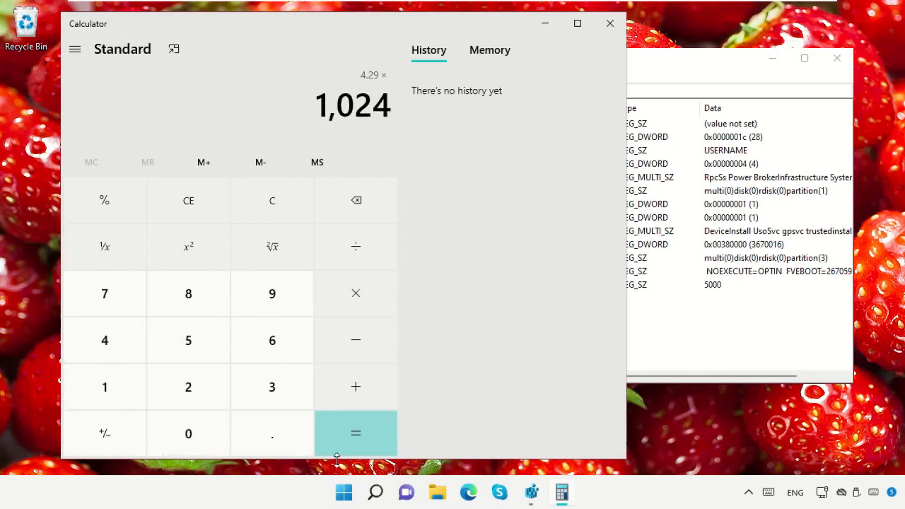
left_click(336, 438)
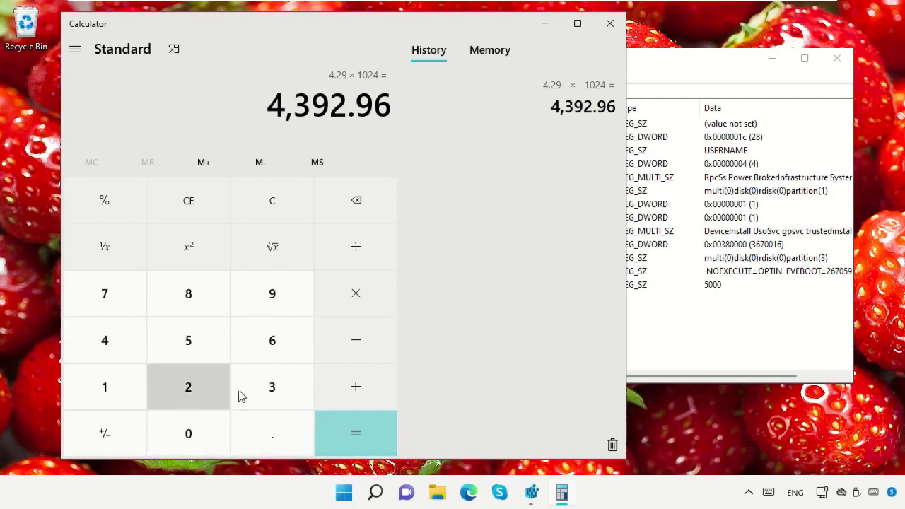
Multiply the result 4392.96 by 1024 again to convert the memory size to kilobytes.
left_click(344, 309)
key("1")
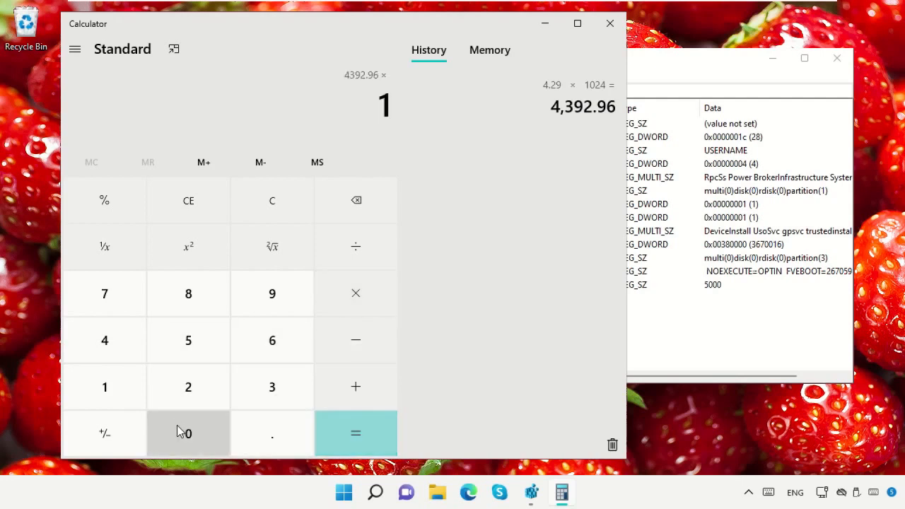
left_click(182, 430)
left_click(189, 384)
left_click(121, 344)
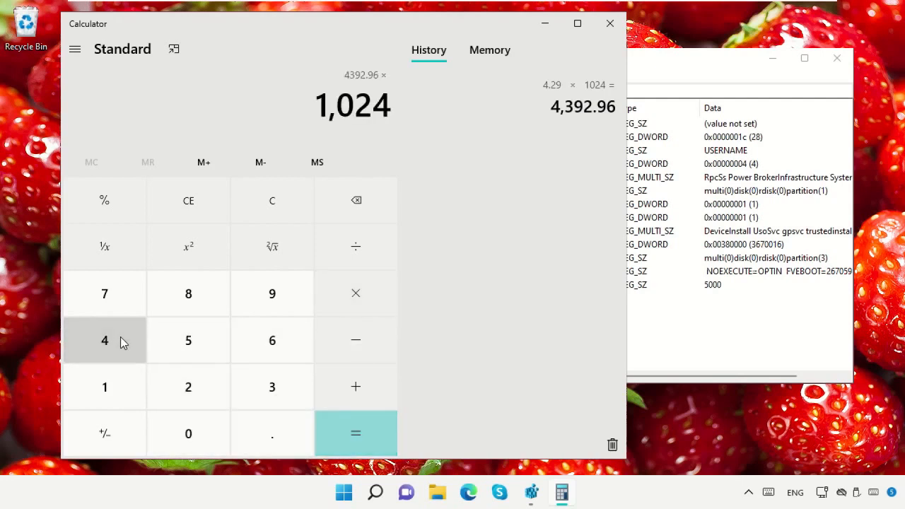
left_click(343, 439)
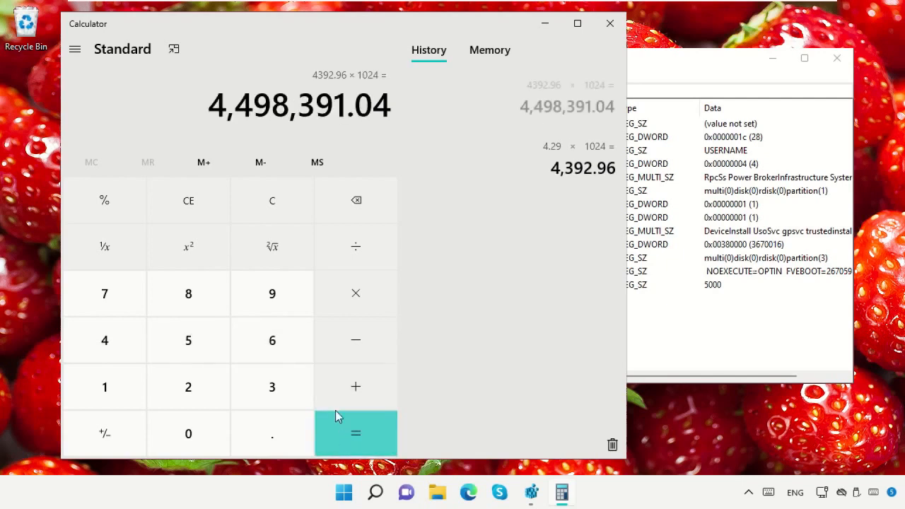
Copy only the whole-number part 4,498,391 of the result and close Calculator.
left_click_drag(348, 115, 210, 120)
right_click(240, 115)
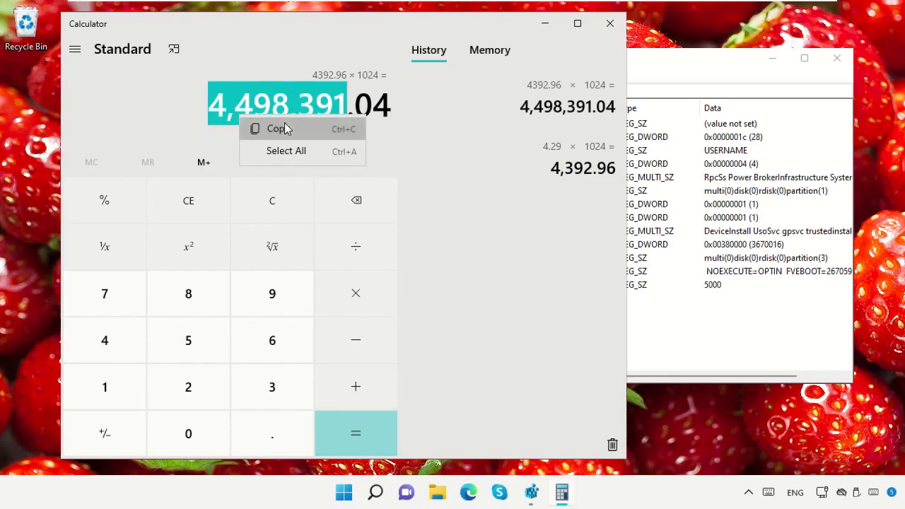
left_click(285, 127)
left_click(609, 23)
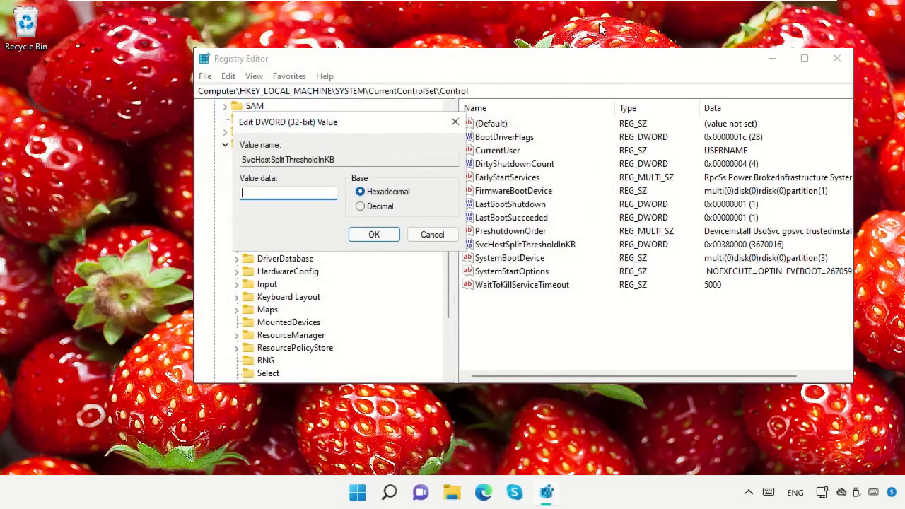
Paste the copied number without commas as SvcHostSplitThresholdInKB's value data, giving hexadecimal 449839, and close Registry Editor.
right_click(298, 189)
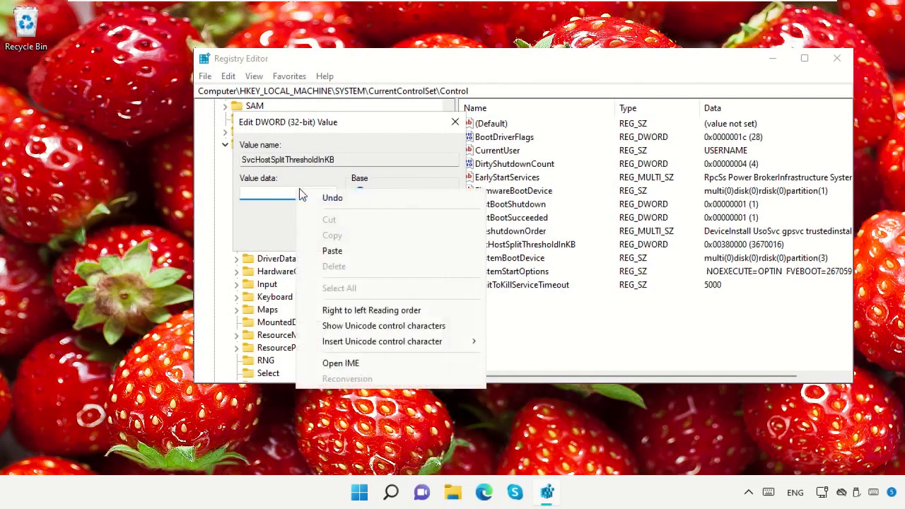
left_click(329, 249)
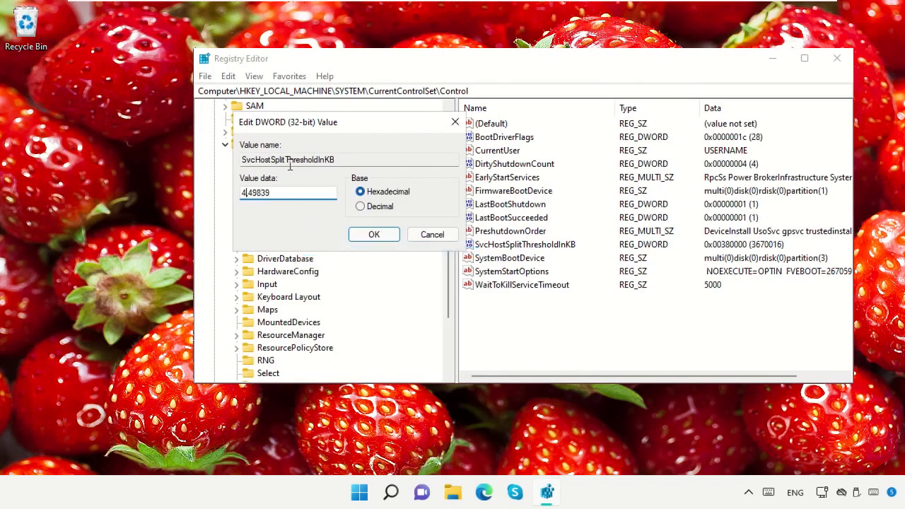
key("BackSpace")
left_click(381, 232)
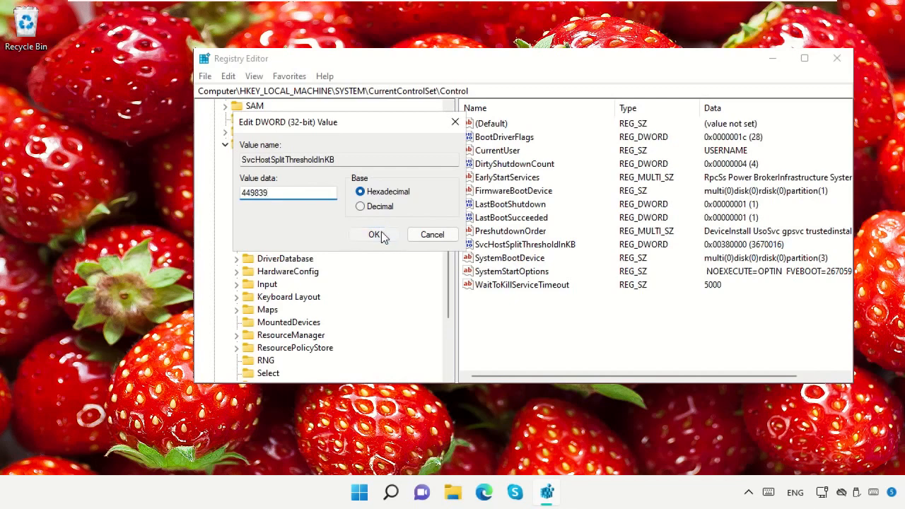
left_click(585, 259)
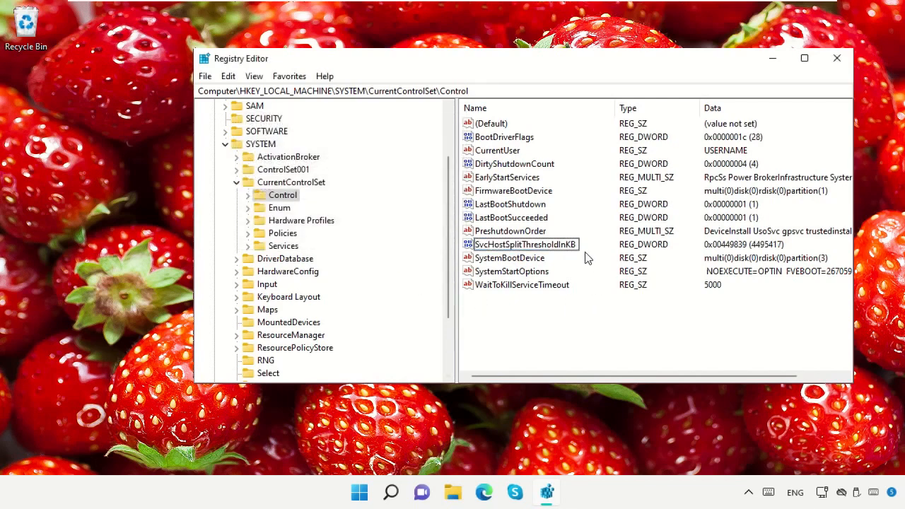
left_click(836, 57)
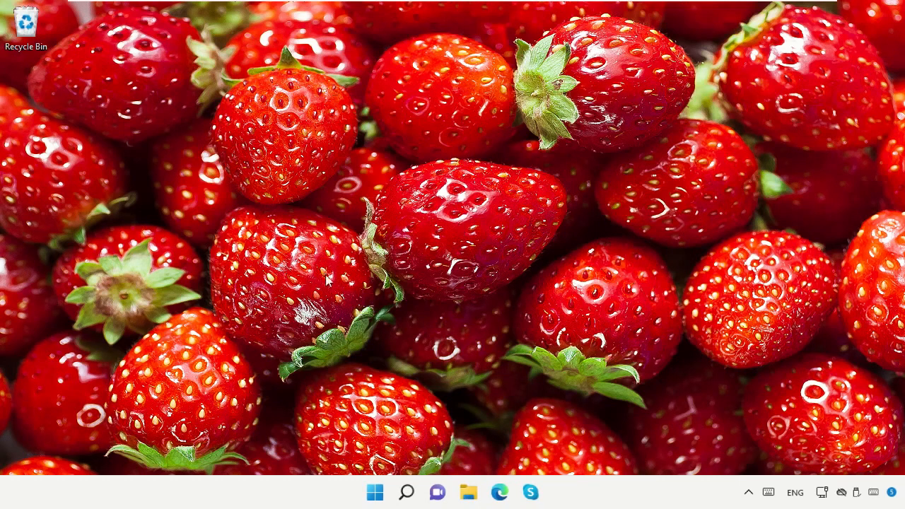
Launch Event Viewer by running the command Eventvwr.
right_click(375, 492)
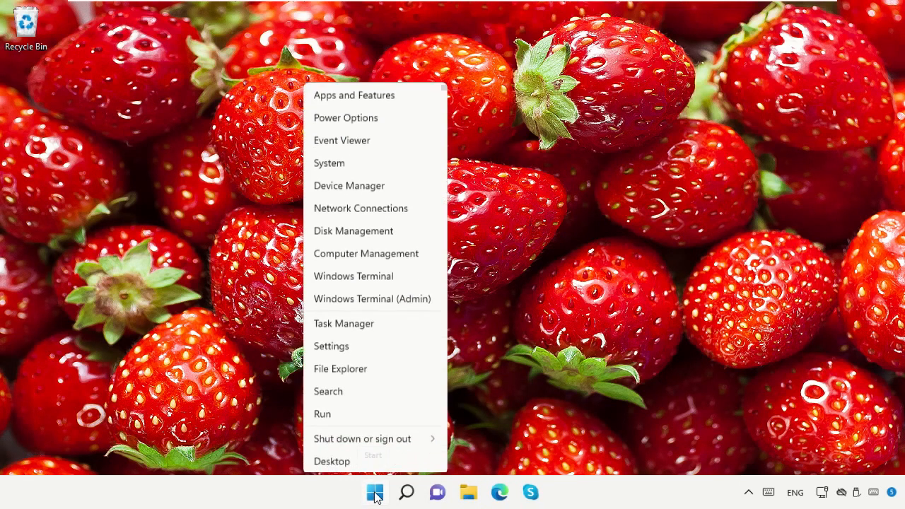
left_click(345, 411)
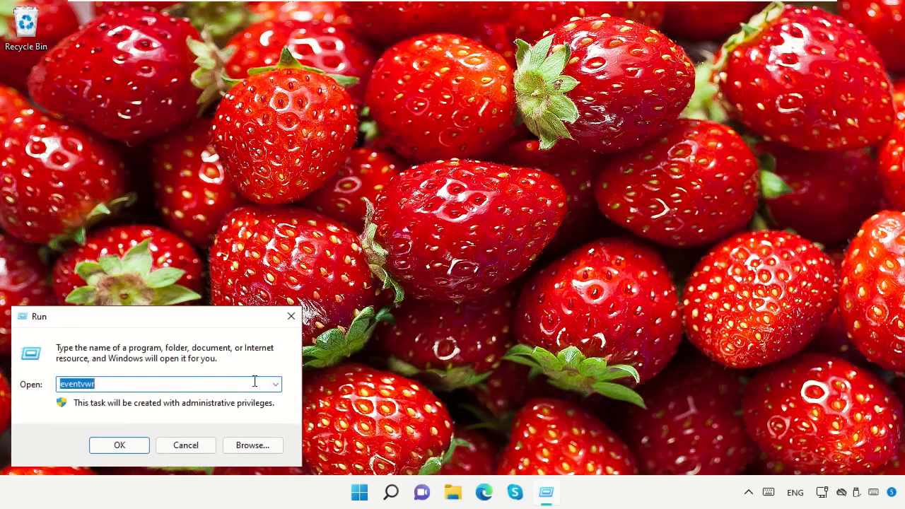
key("BackSpace")
type("Eventvwr")
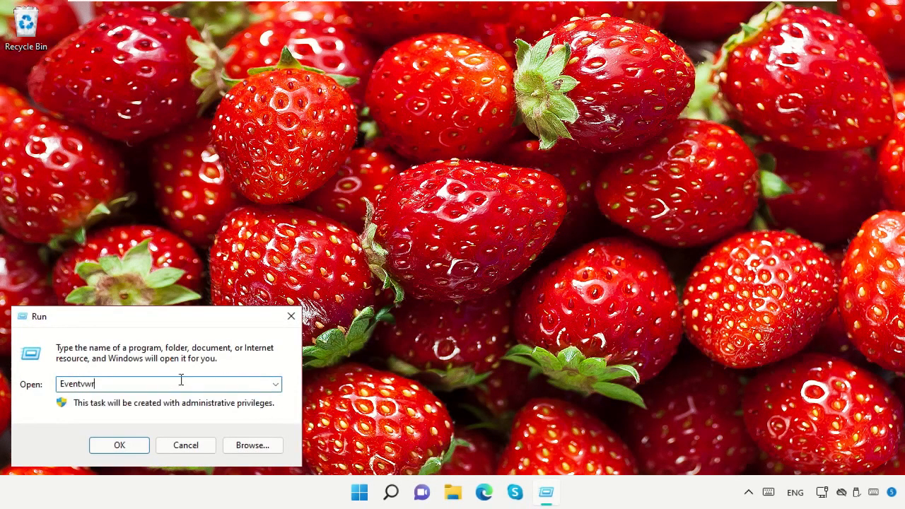
left_click(117, 446)
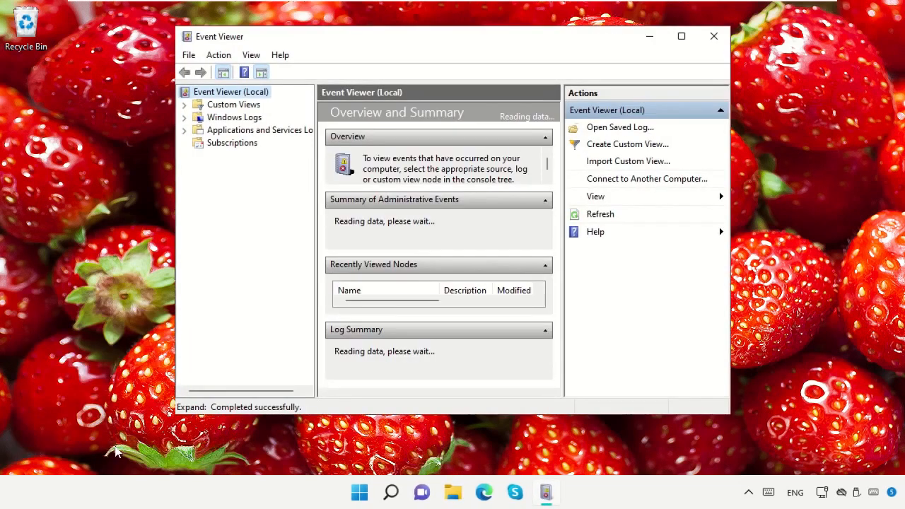
Expand Windows Logs and clear the Application log without saving its contents.
left_click(206, 118)
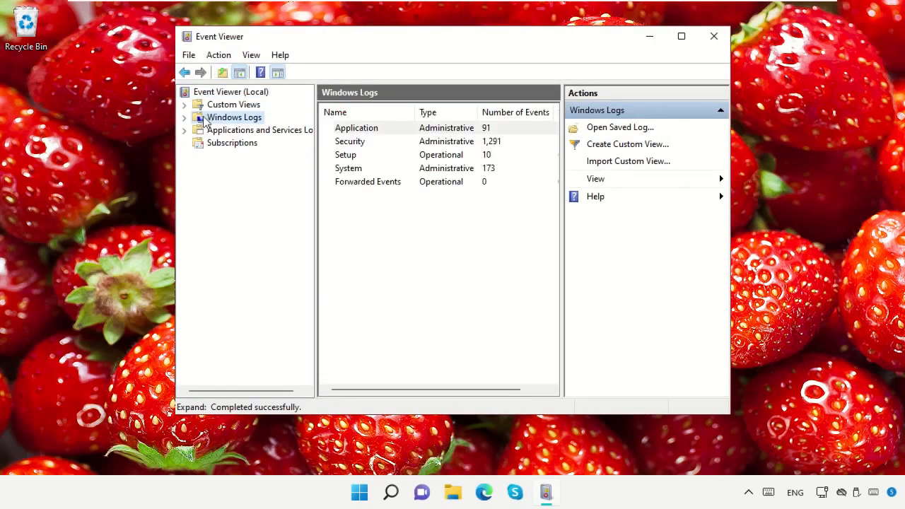
left_click(184, 118)
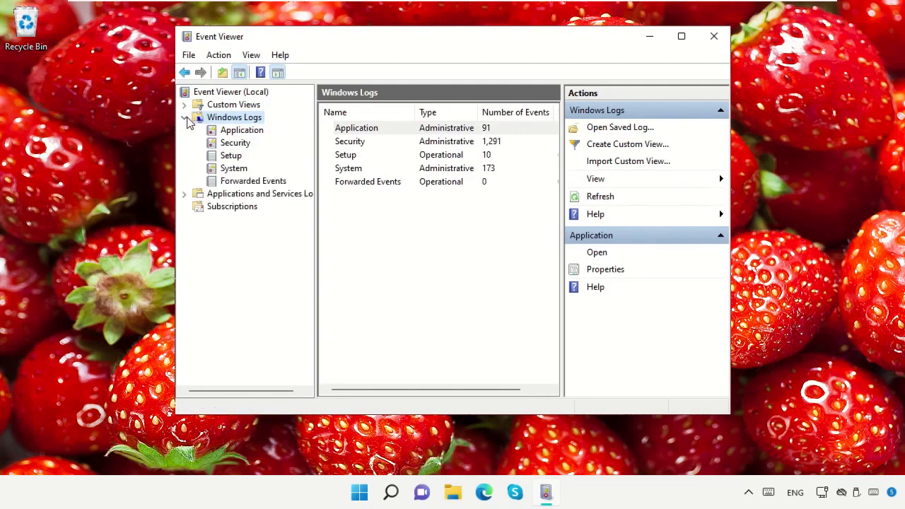
left_click(214, 132)
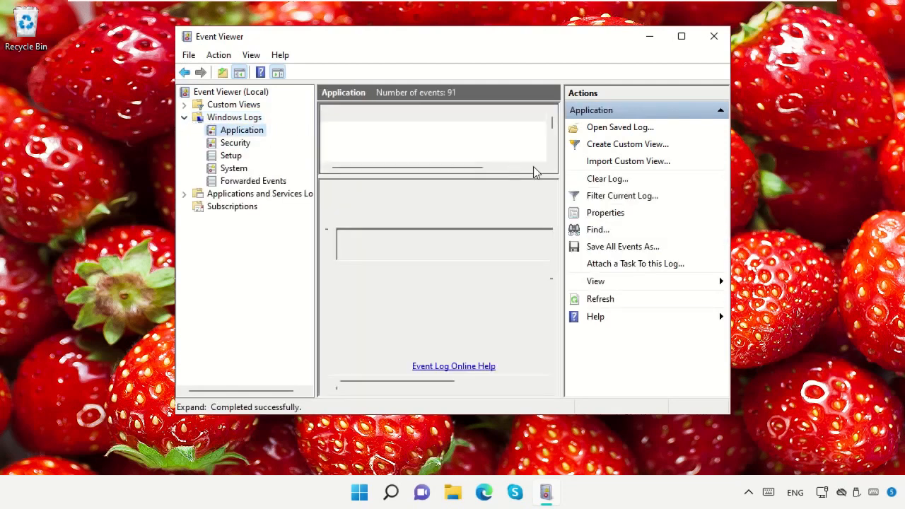
left_click(591, 179)
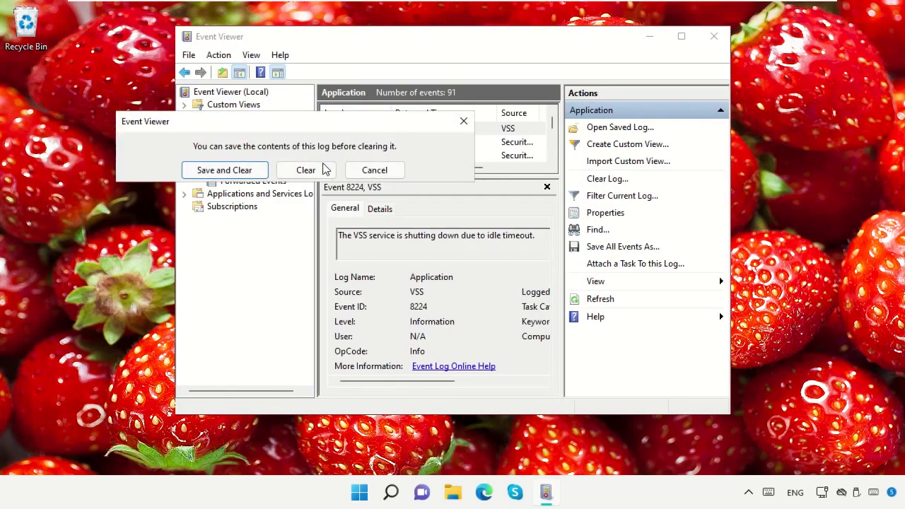
left_click(306, 170)
Clear the Security log without saving its contents.
left_click(237, 143)
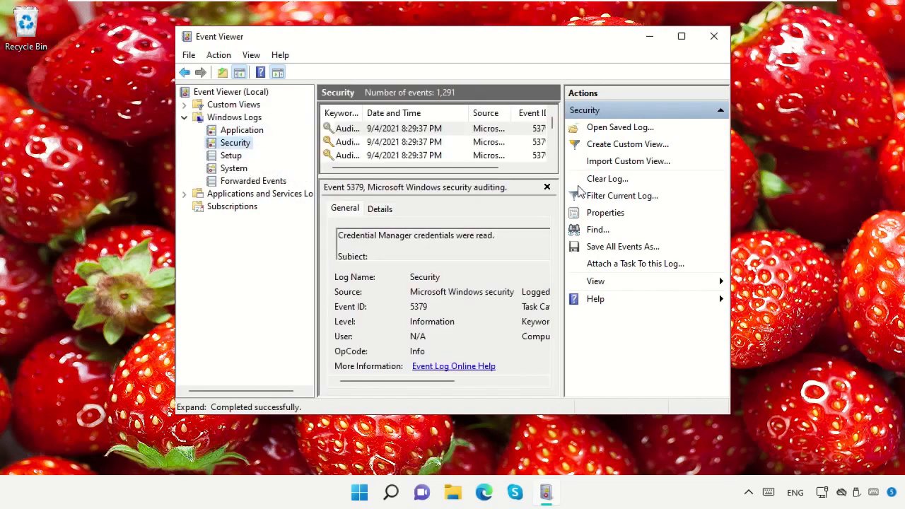
left_click(607, 179)
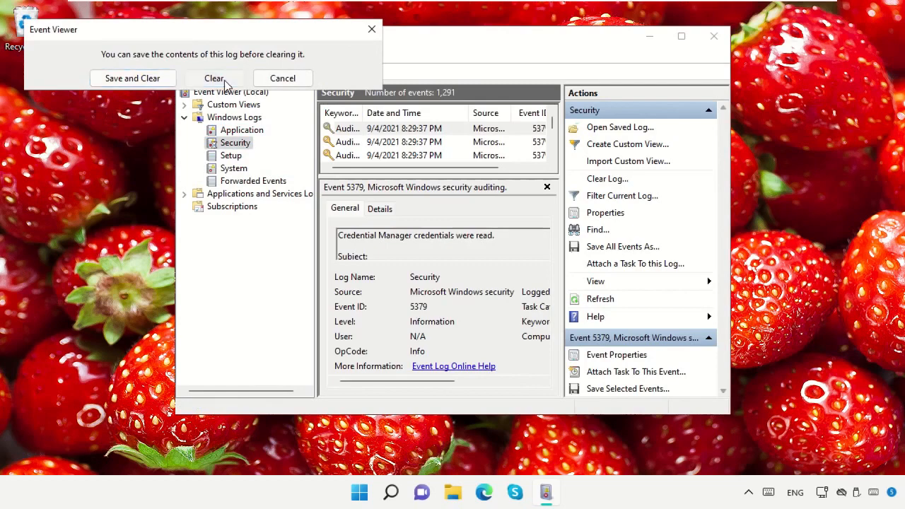
left_click(214, 79)
Clear the Setup log without saving its contents.
left_click(230, 155)
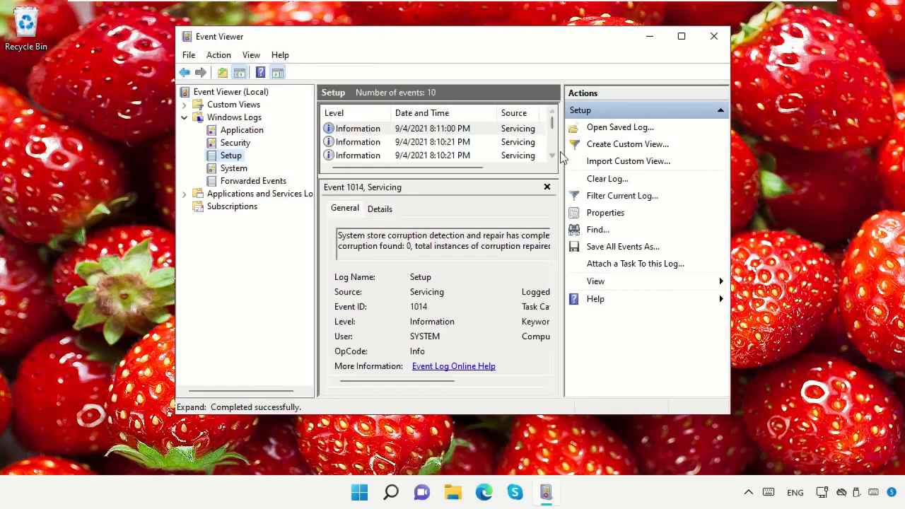
left_click(588, 179)
left_click(229, 95)
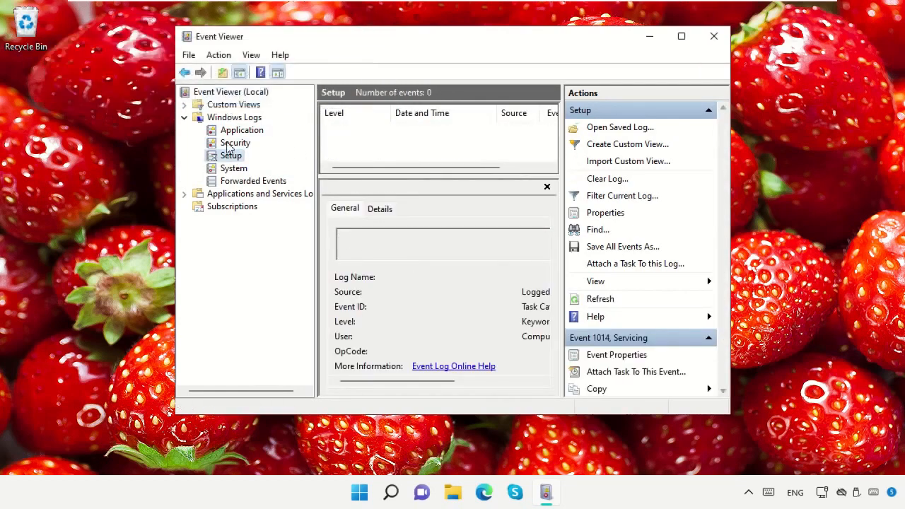
Clear the System log without saving its contents.
left_click(233, 168)
left_click(605, 179)
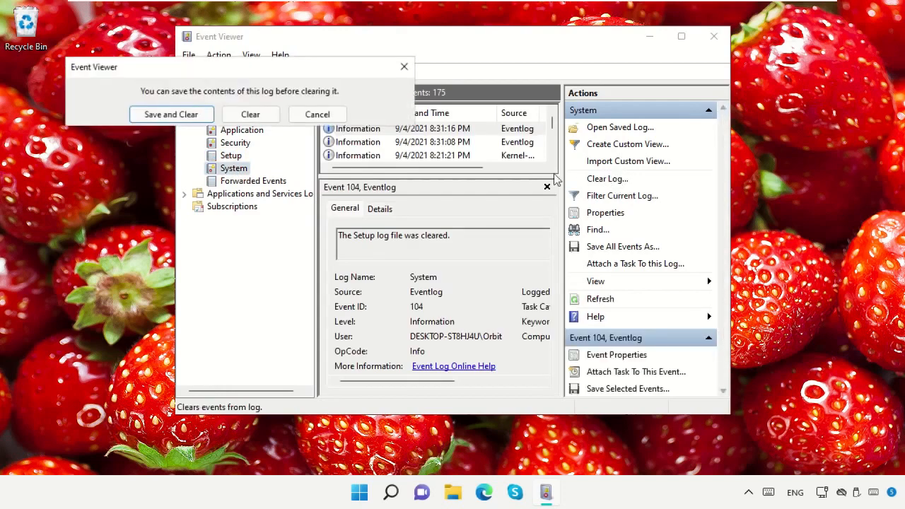
left_click(253, 115)
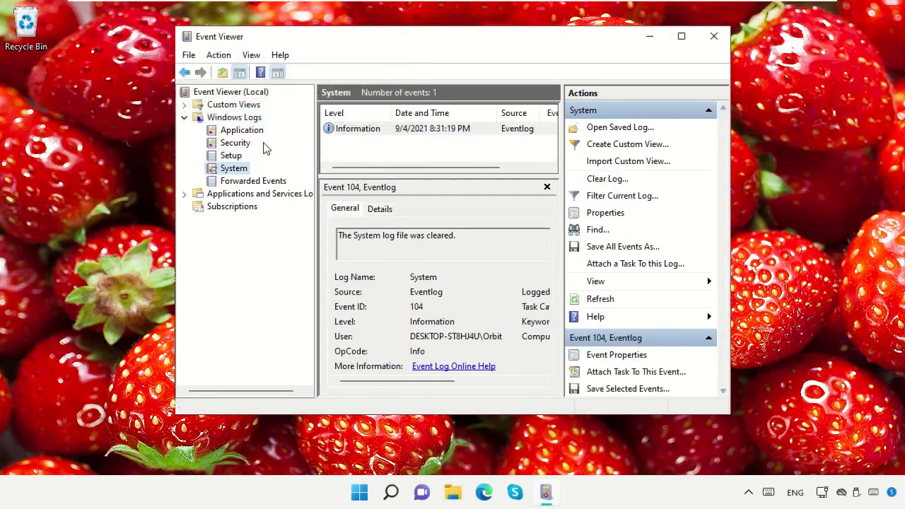
Clear the Forwarded Events log without saving its contents and close Event Viewer.
left_click(272, 181)
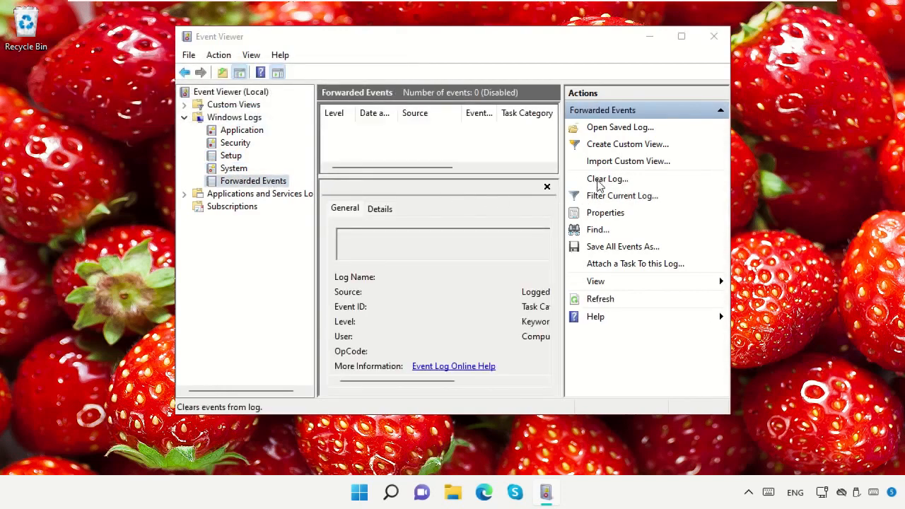
left_click(598, 181)
left_click(261, 136)
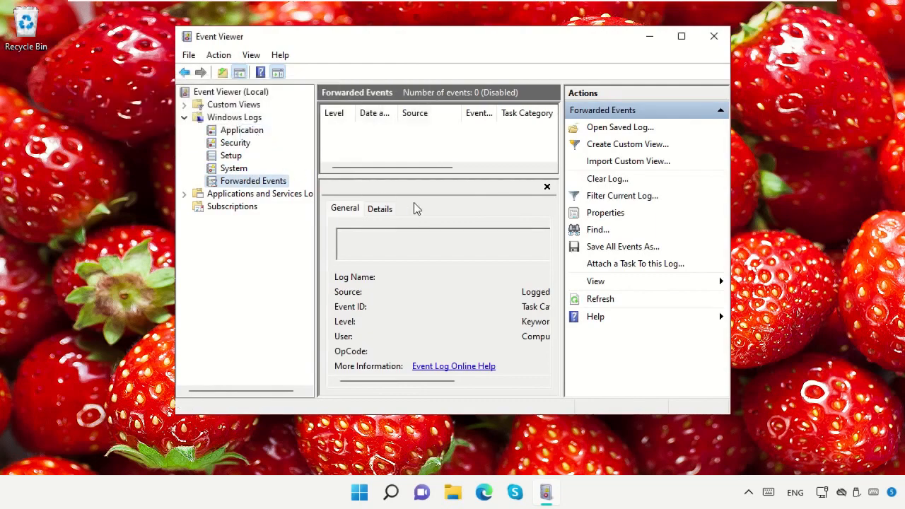
left_click(715, 38)
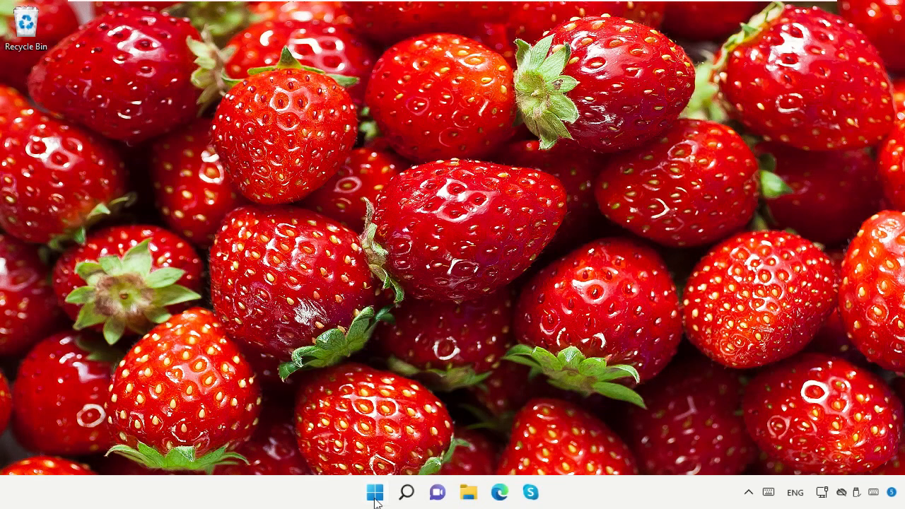
right_click(376, 500)
mouse_move(371, 441)
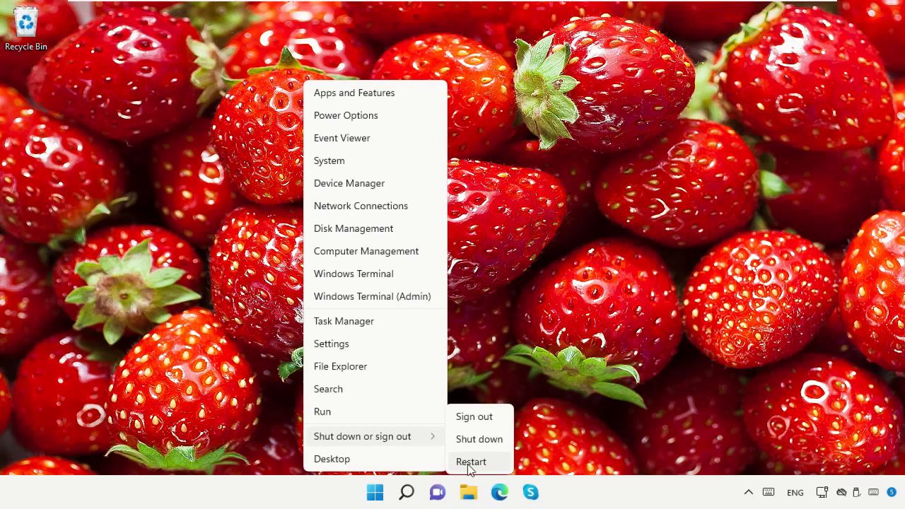
left_click(556, 230)
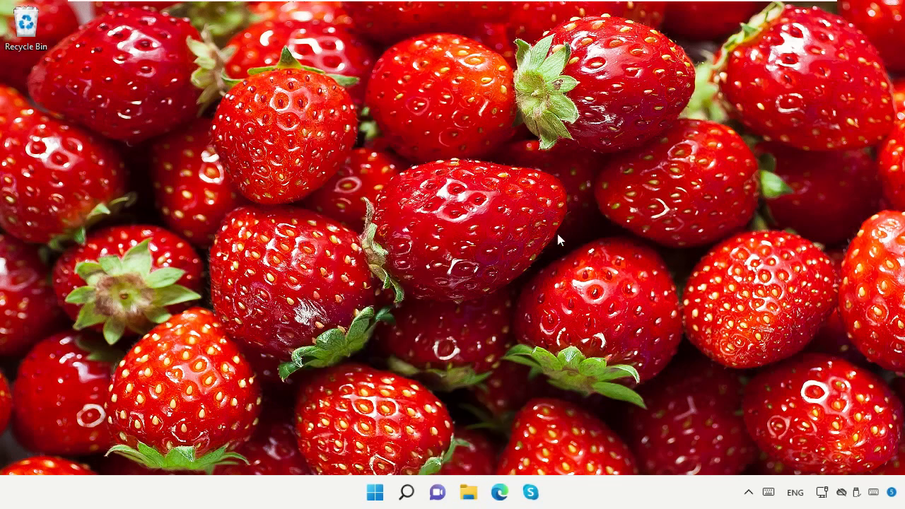